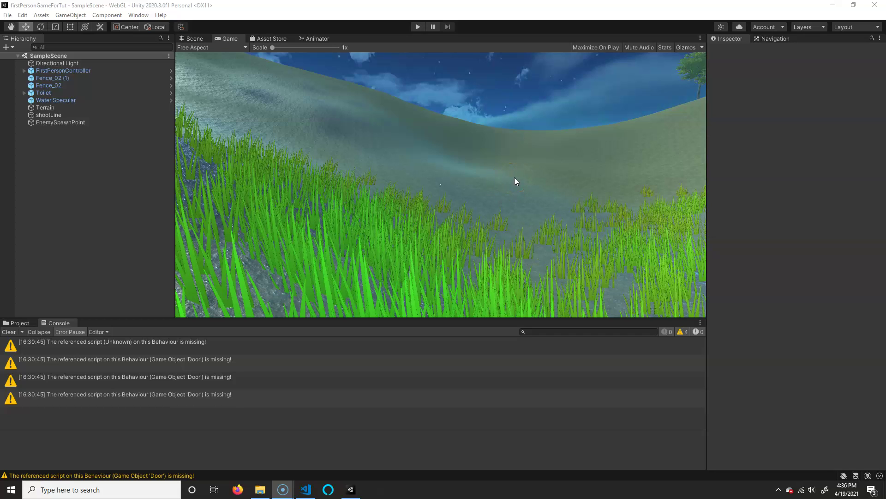
Expand FirstPersonController in the Hierarchy so its Joint child shows
{"action": "left_click", "coordinate": [399, 280]}
{"action": "left_click", "coordinate": [466, 175]}
{"action": "left_click", "coordinate": [408, 90]}
Inspect PlayerCamera and its CrosshairAndStamina canvas, then collapse FirstPersonController
{"action": "left_click", "coordinate": [24, 71]}
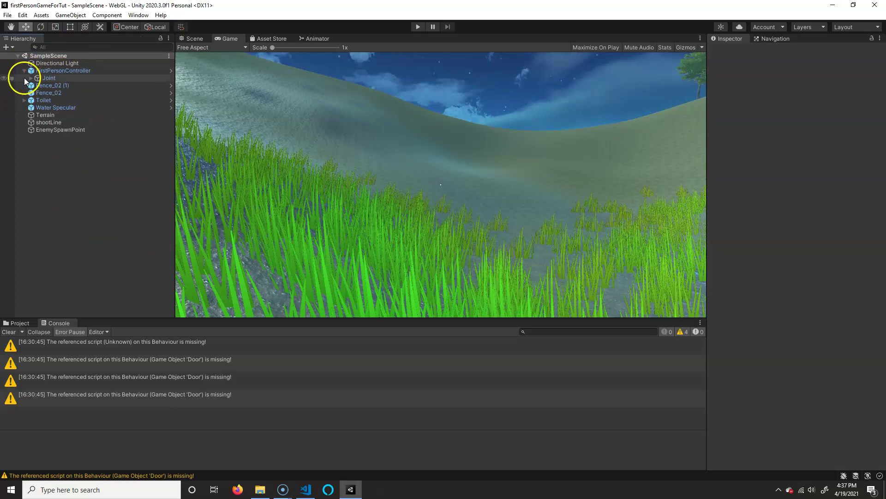
{"action": "left_click", "coordinate": [30, 78]}
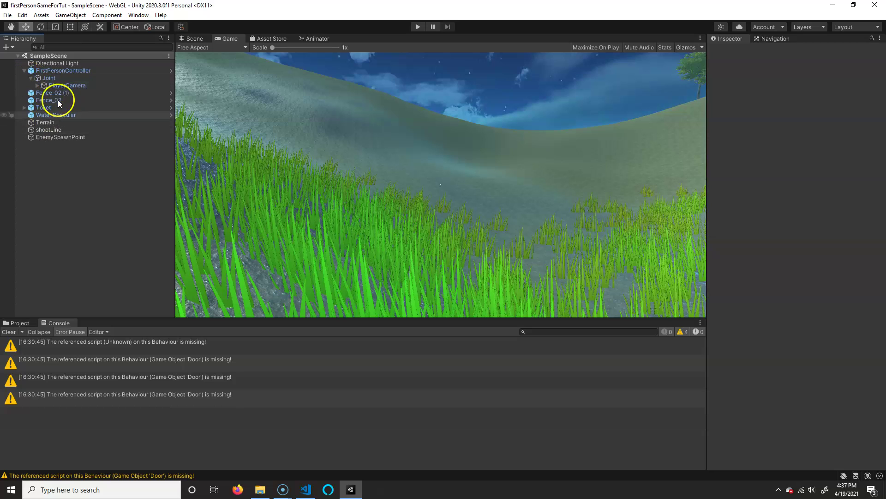
{"action": "left_click", "coordinate": [51, 86]}
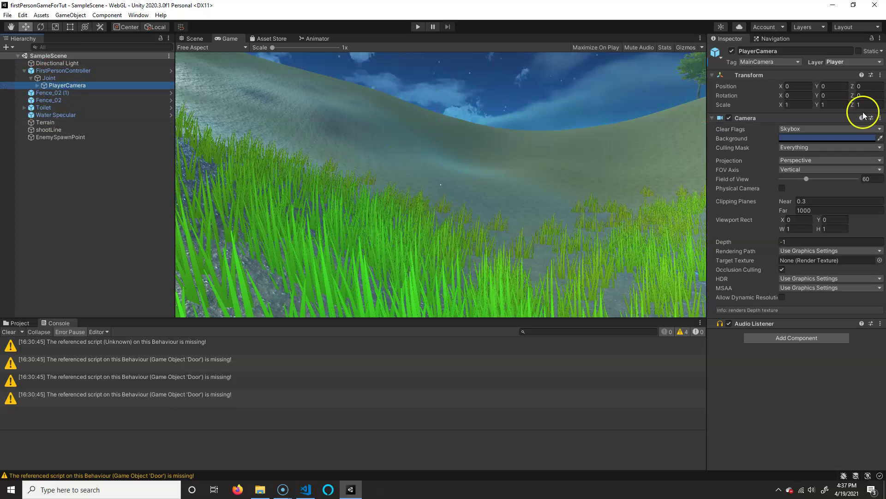
{"action": "left_click", "coordinate": [36, 85]}
{"action": "left_click", "coordinate": [110, 92]}
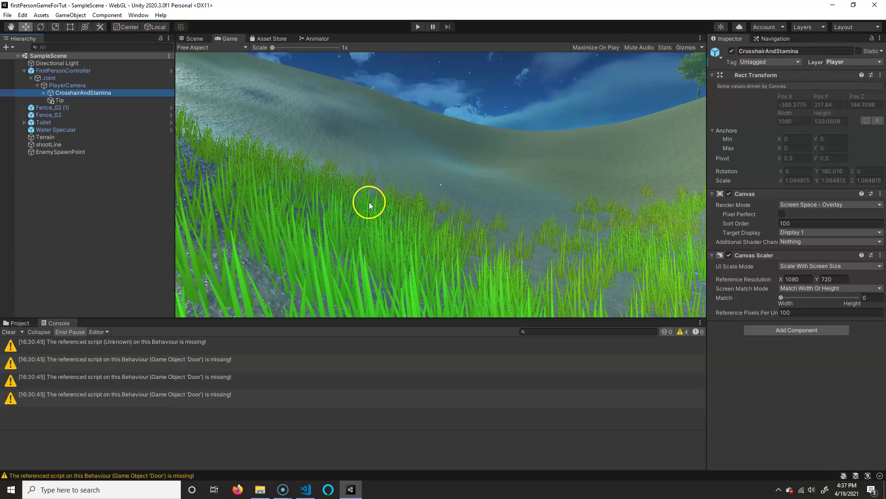
{"action": "left_click", "coordinate": [24, 71]}
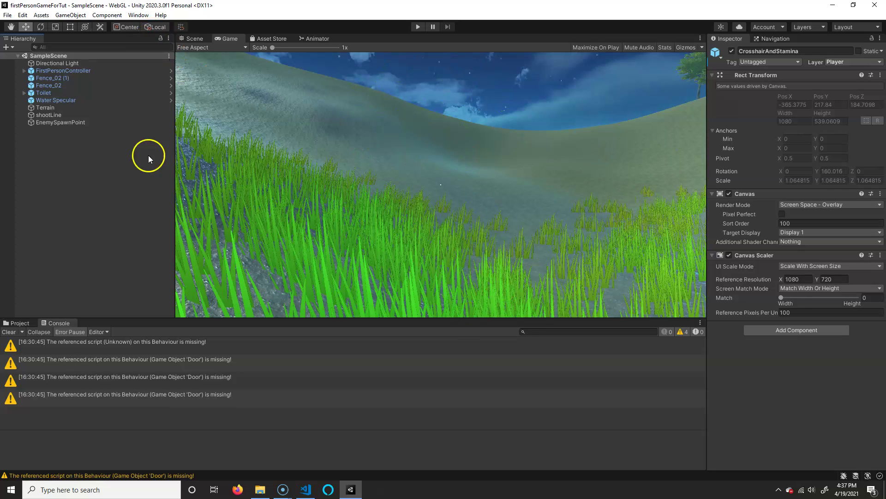
Create a UI Canvas with an EventSystem and name it HUDCanvas
{"action": "left_click", "coordinate": [7, 47]}
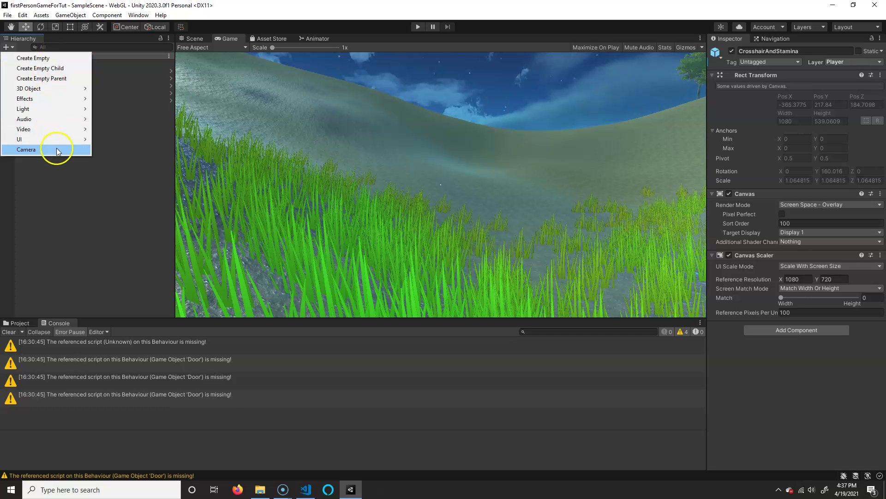
{"action": "mouse_move", "coordinate": [60, 137]}
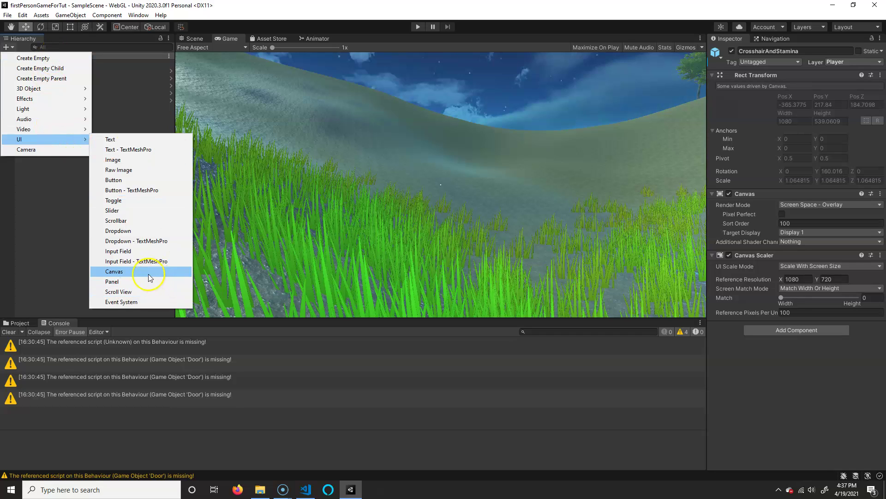
{"action": "left_click", "coordinate": [148, 272]}
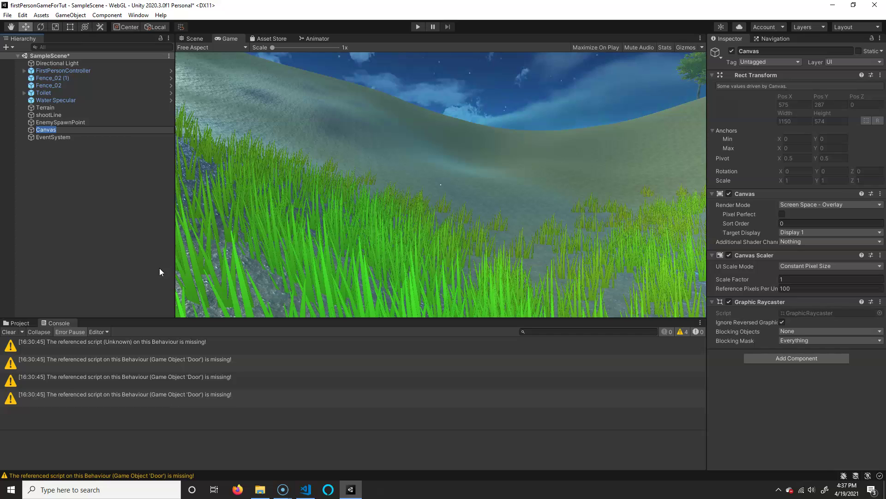
{"action": "left_click", "coordinate": [776, 50]}
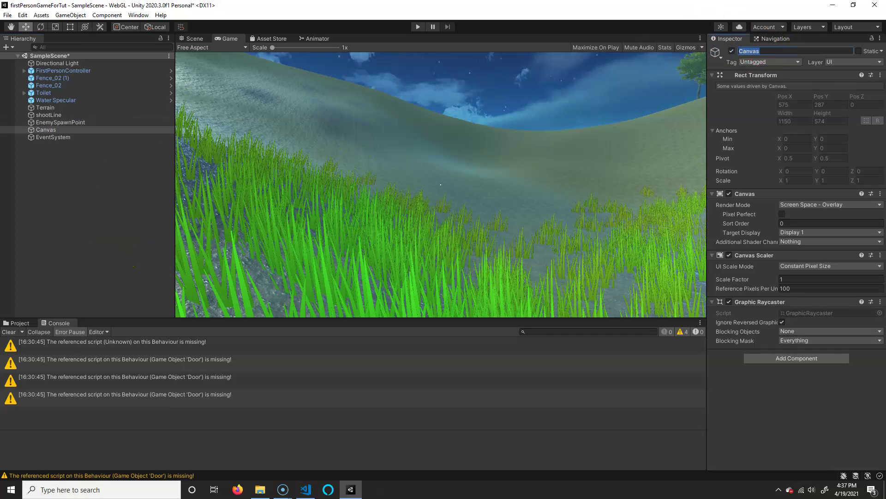
{"action": "type", "text": "HUD"}
{"action": "type", "text": "_"}
{"action": "type", "text": "canvas"}
{"action": "key", "text": "BackSpace"}
{"action": "key", "text": "BackSpace"}
{"action": "key", "text": "BackSpace"}
{"action": "key", "text": "BackSpace"}
{"action": "key", "text": "BackSpace"}
{"action": "key", "text": "BackSpace"}
{"action": "key", "text": "BackSpace"}
{"action": "type", "text": "Canvas"}
{"action": "key", "text": "Return"}
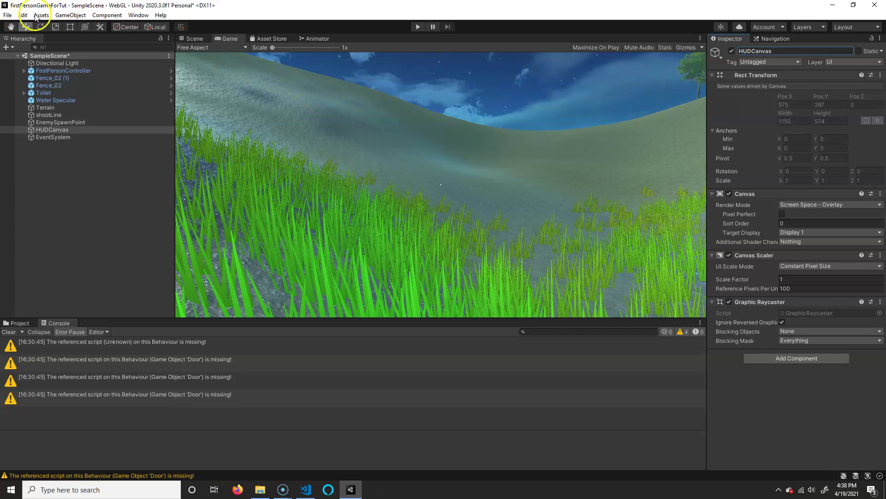
Add a UI Text child under HUDCanvas named TimerText
{"action": "left_click", "coordinate": [67, 132]}
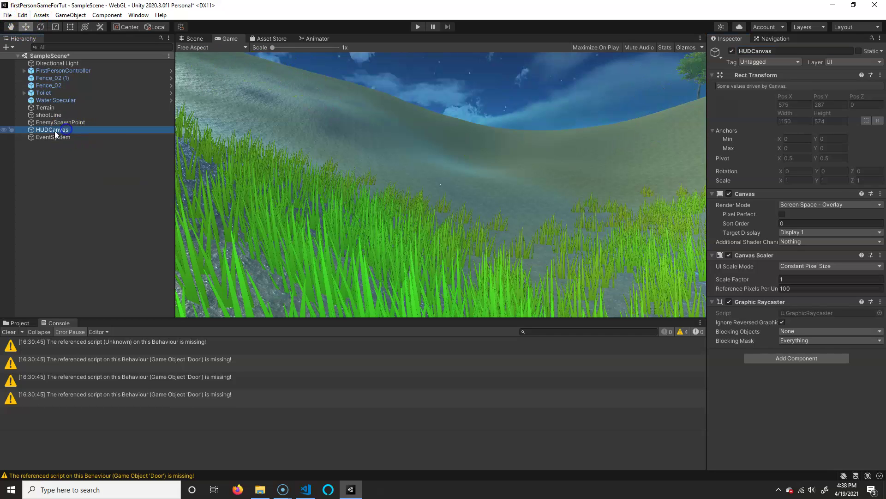
{"action": "left_click", "coordinate": [23, 14]}
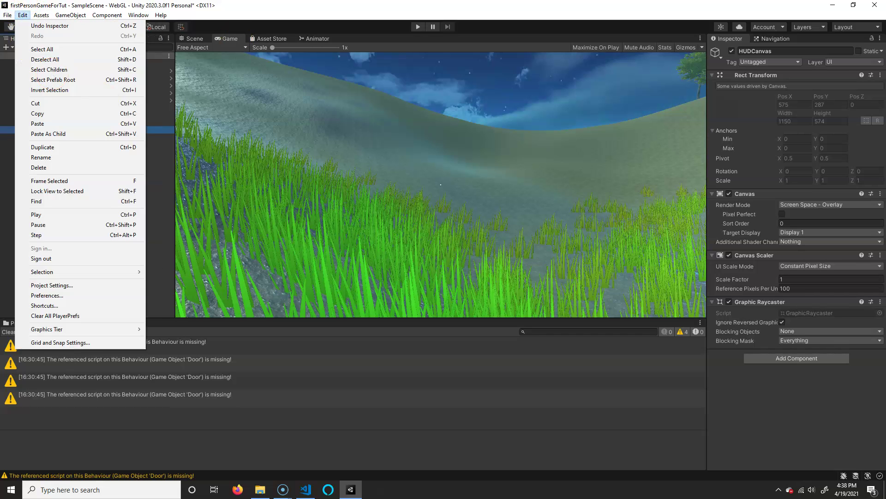
{"action": "left_click", "coordinate": [14, 67]}
{"action": "left_click", "coordinate": [8, 47]}
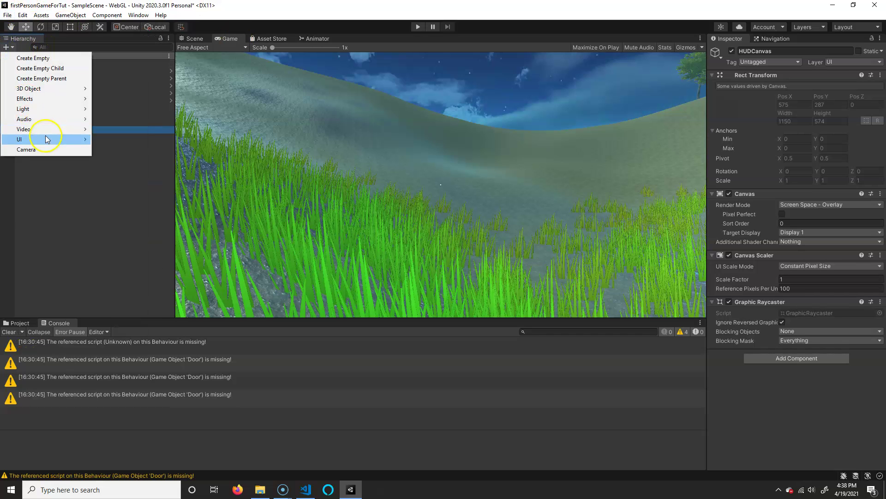
{"action": "mouse_move", "coordinate": [46, 139]}
{"action": "left_click", "coordinate": [125, 141]}
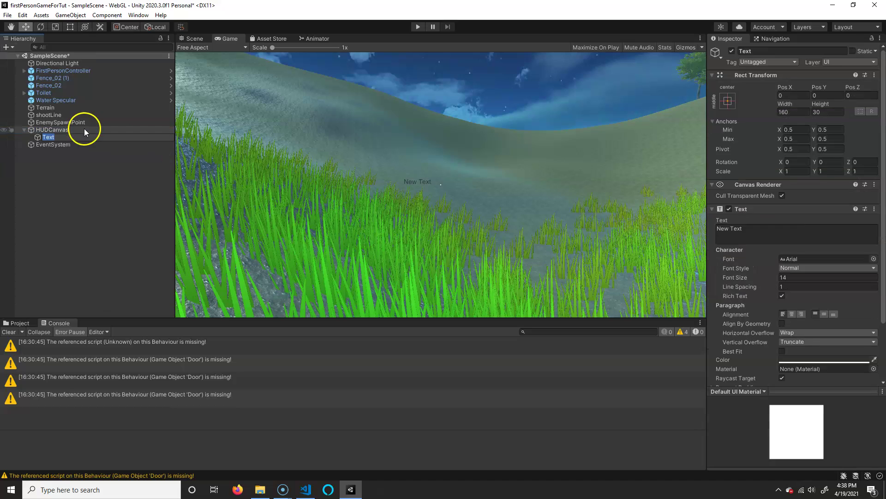
{"action": "left_click", "coordinate": [780, 50]}
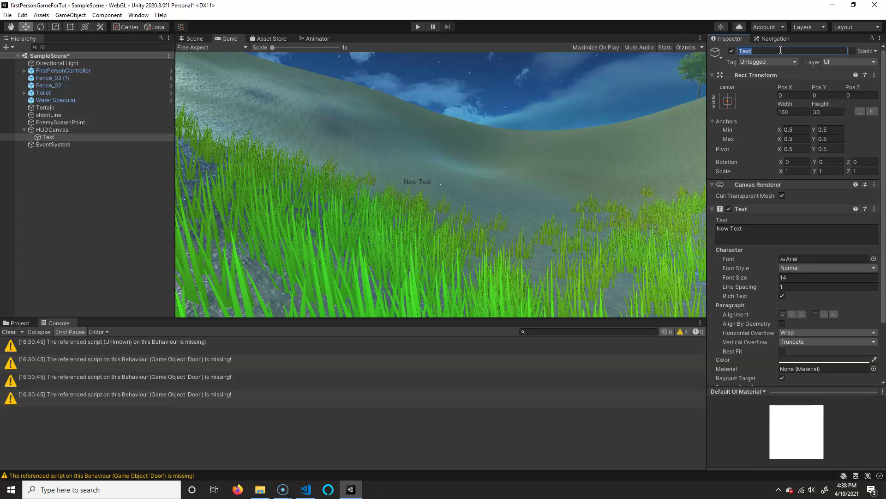
{"action": "type", "text": "TimerText"}
{"action": "key", "text": "Return"}
Add a second UI Text child under HUDCanvas named EnemiesText
{"action": "left_click", "coordinate": [74, 129]}
{"action": "left_click", "coordinate": [6, 47]}
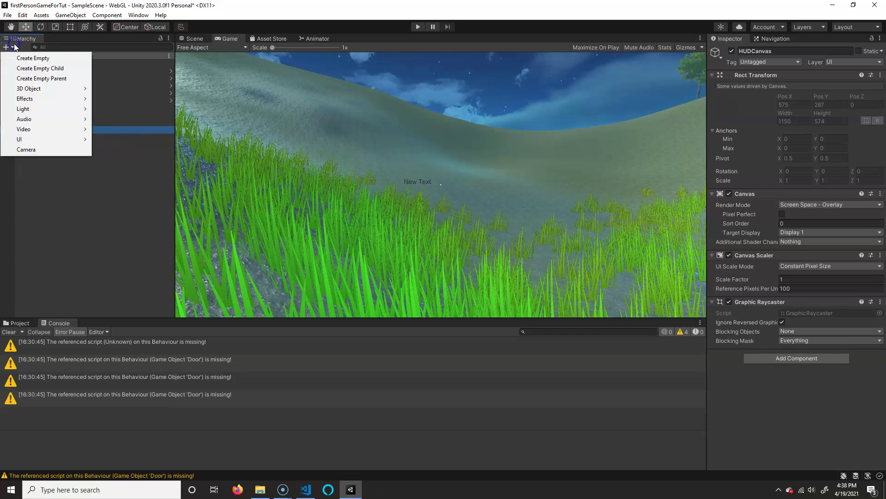
{"action": "mouse_move", "coordinate": [43, 138]}
{"action": "left_click", "coordinate": [107, 138]}
{"action": "left_click", "coordinate": [766, 50]}
{"action": "type", "text": "En"}
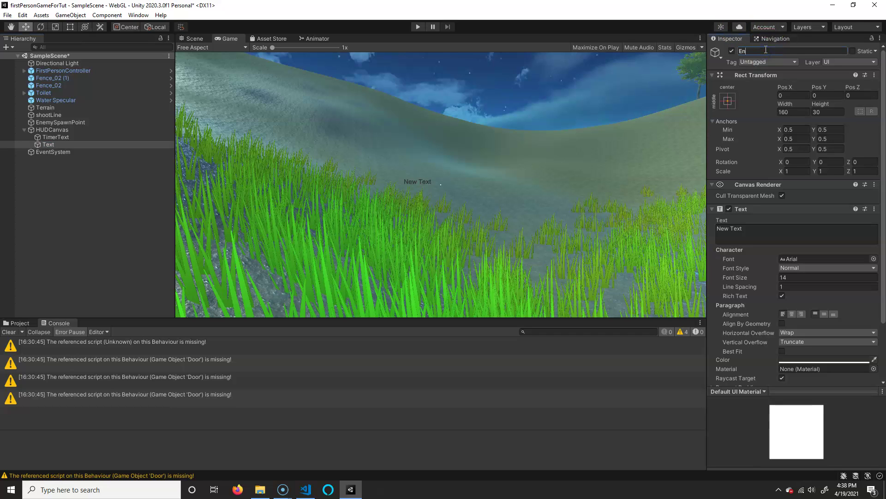
{"action": "type", "text": "emiesText"}
{"action": "key", "text": "Return"}
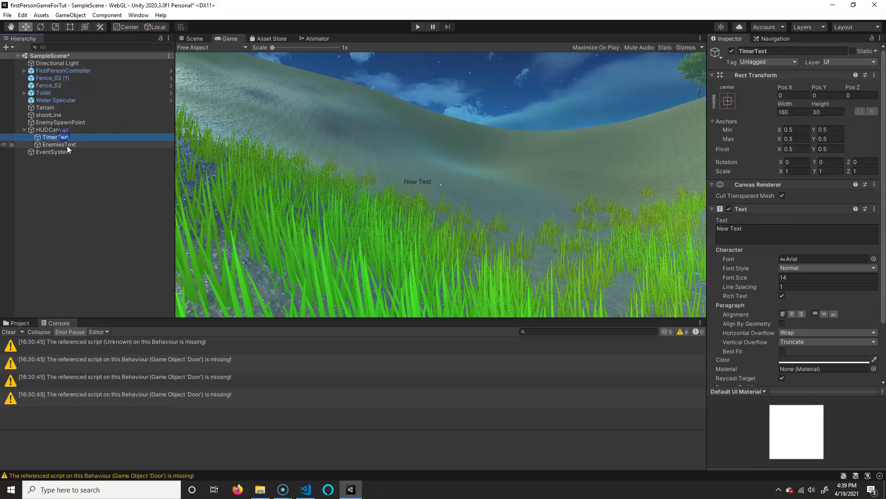
Anchor TimerText to the top-left corner with the anchor presets
{"action": "left_click", "coordinate": [95, 136]}
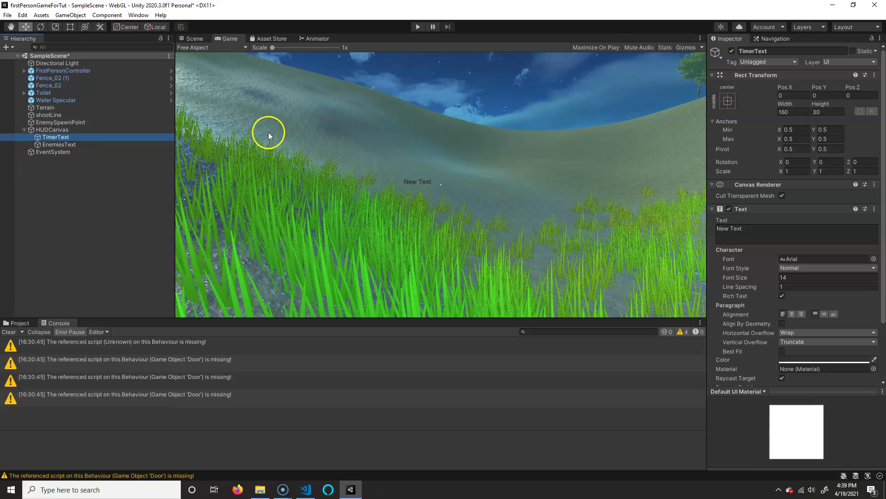
{"action": "left_click", "coordinate": [728, 101]}
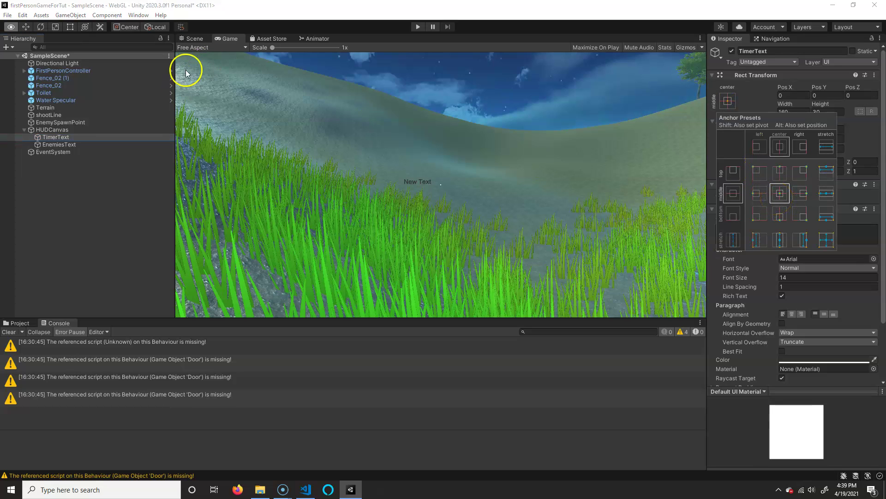
{"action": "left_click", "coordinate": [760, 174]}
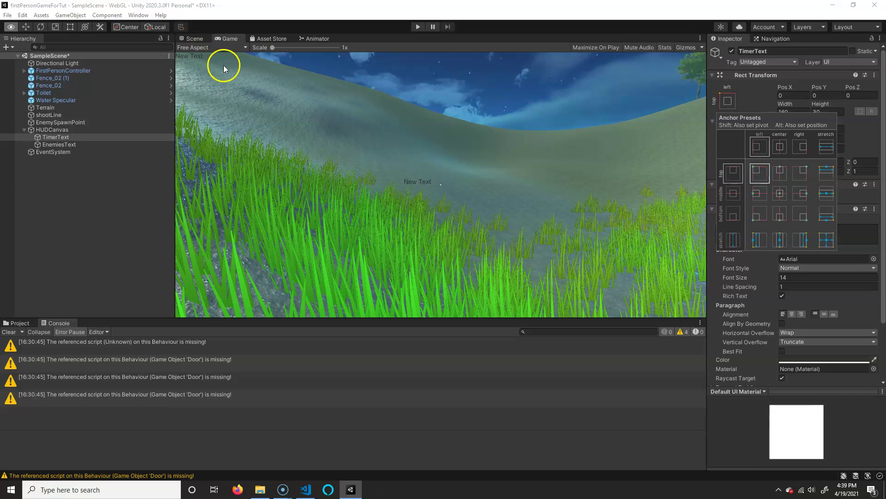
{"action": "left_click", "coordinate": [206, 42]}
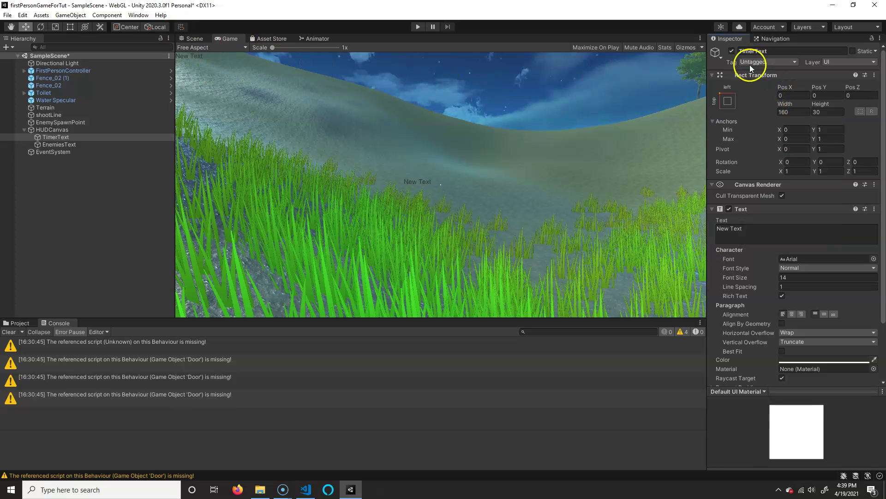
Set TimerText's Pos X 100, Pos Y -50, width 500 and height 100
{"action": "left_click_drag", "start_coordinate": [781, 87], "coordinate": [672, 67]}
{"action": "left_click", "coordinate": [791, 95]}
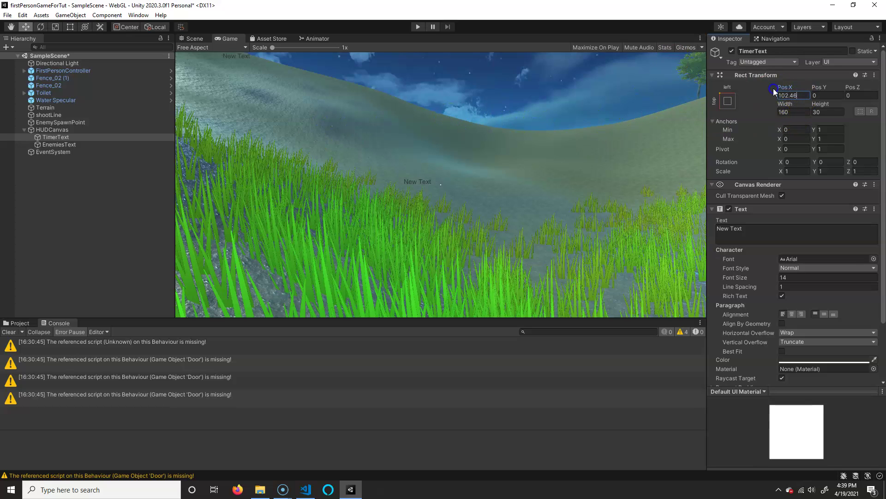
{"action": "type", "text": "100"}
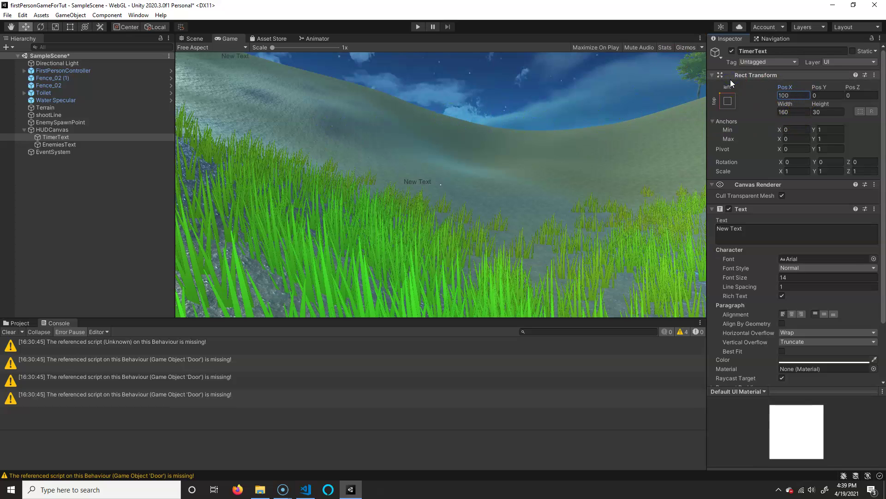
{"action": "left_click", "coordinate": [823, 95]}
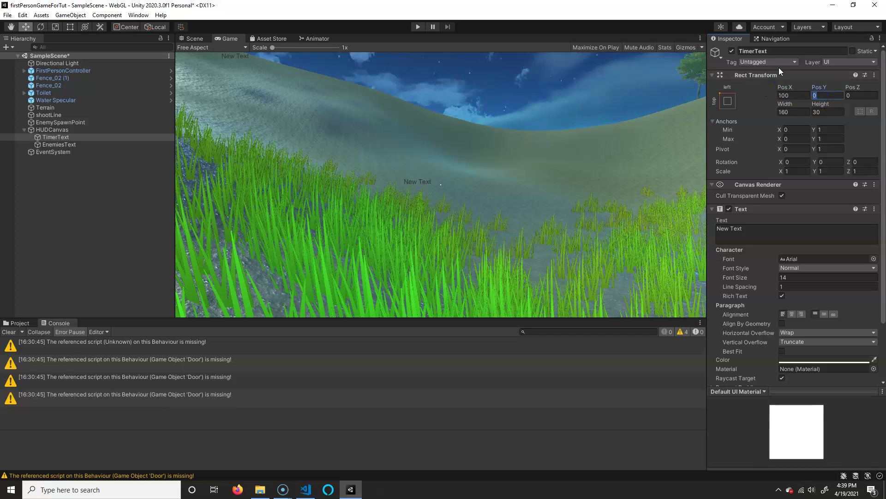
{"action": "type", "text": "-50"}
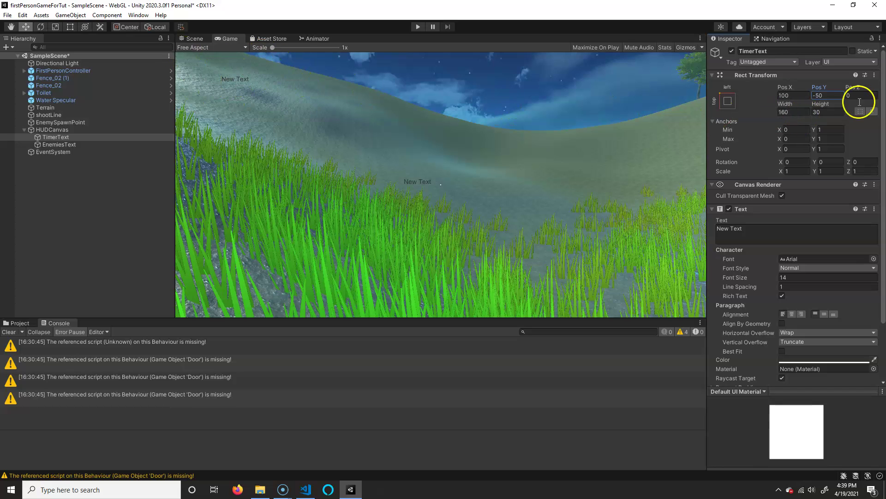
{"action": "left_click", "coordinate": [803, 111]}
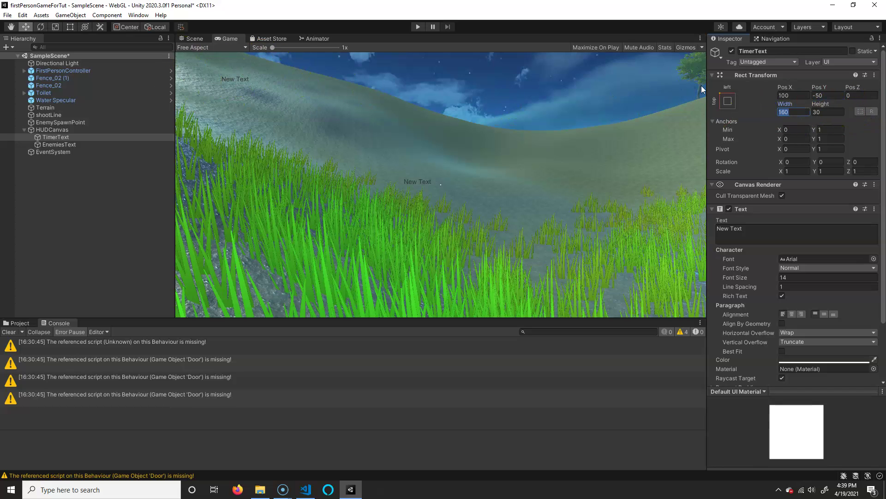
{"action": "type", "text": "500"}
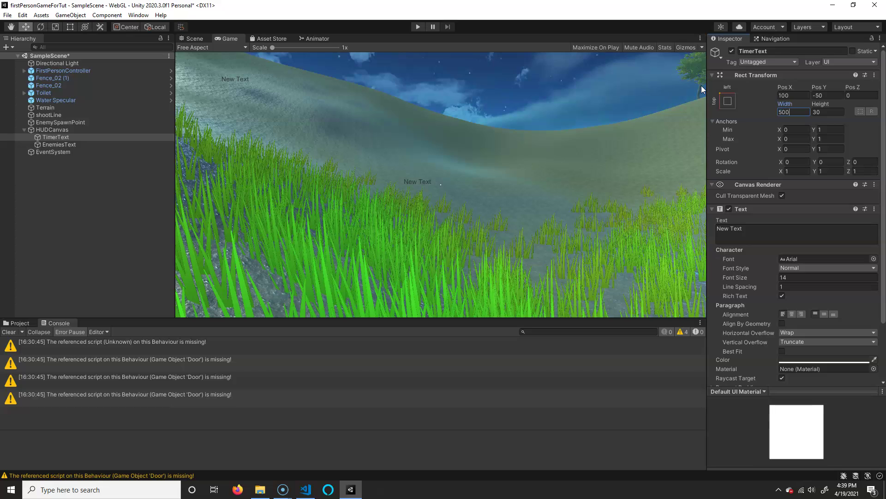
{"action": "left_click", "coordinate": [835, 112]}
{"action": "type", "text": "100"}
Replace the placeholder text with 'Time Alive: 0', keeping the Arial font
{"action": "left_click", "coordinate": [753, 229]}
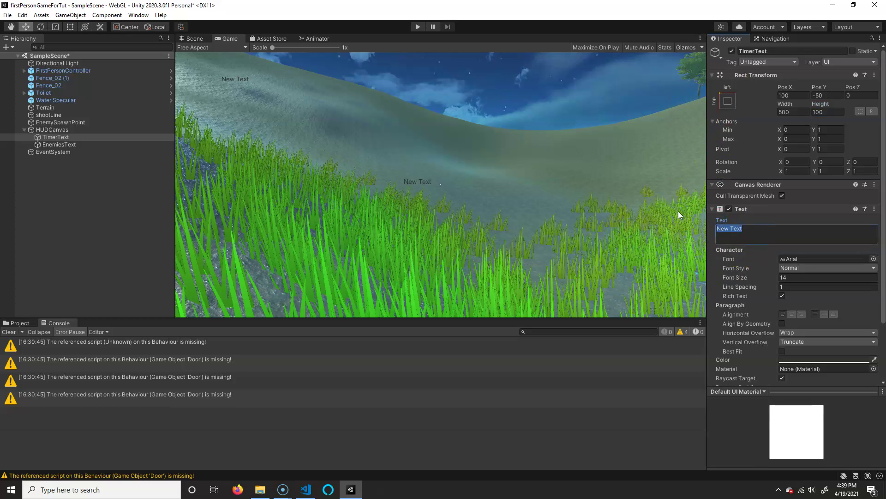
{"action": "type", "text": "Time Alive: 0"}
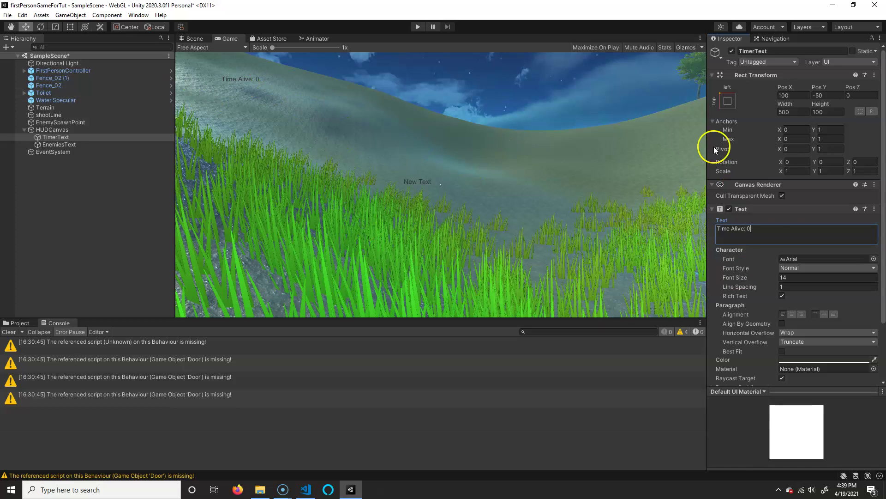
{"action": "left_click", "coordinate": [873, 259]}
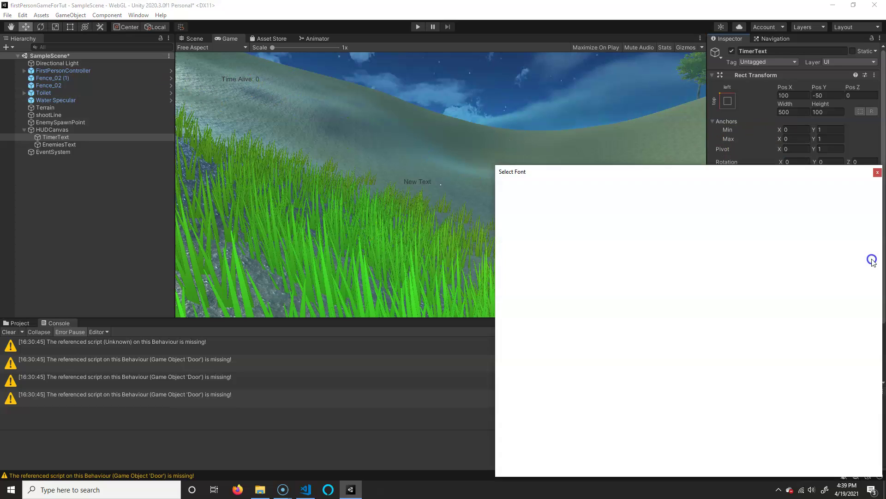
{"action": "left_click", "coordinate": [876, 173]}
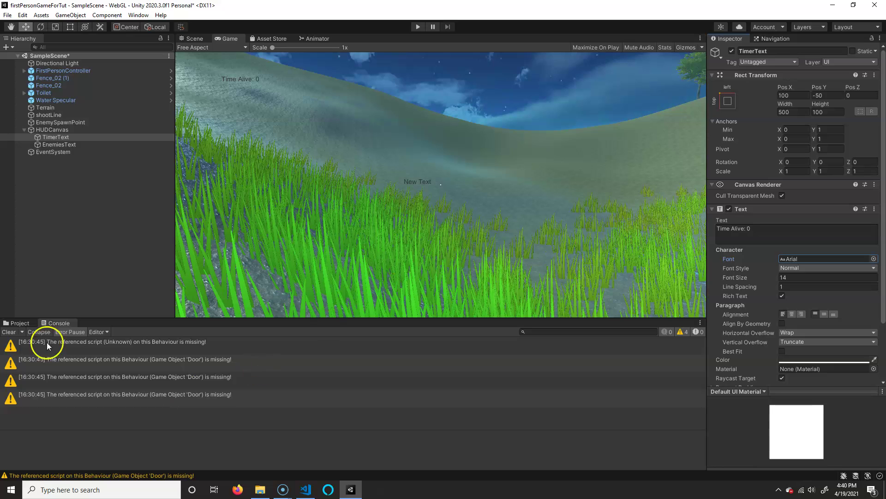
Browse the top-level Assets folder in the Project window, then reselect TimerText
{"action": "left_click", "coordinate": [17, 323]}
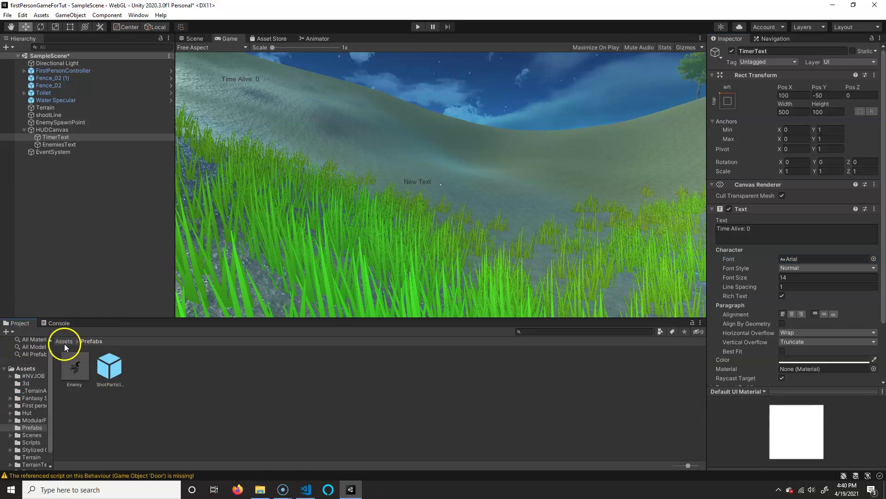
{"action": "left_click", "coordinate": [64, 342]}
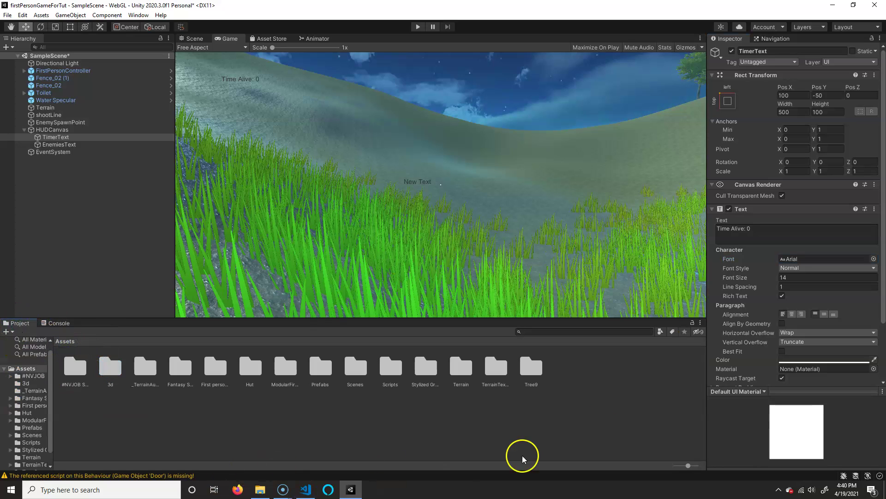
{"action": "right_click", "coordinate": [584, 386]}
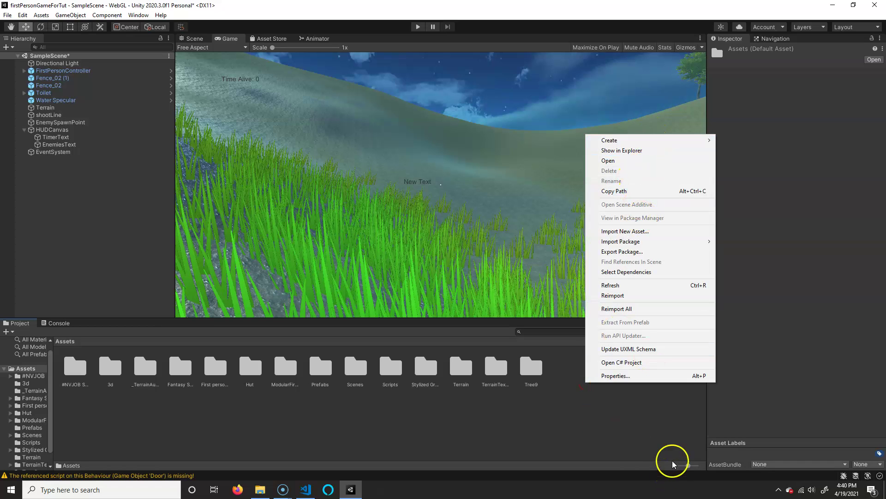
{"action": "left_click", "coordinate": [47, 186]}
{"action": "left_click", "coordinate": [55, 137]}
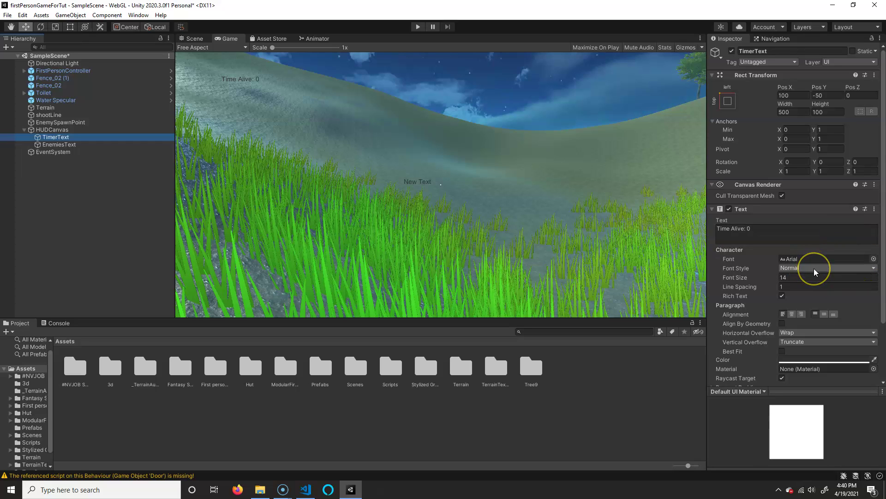
Set the timer text's font style to Bold and font size to 24
{"action": "left_click", "coordinate": [813, 267]}
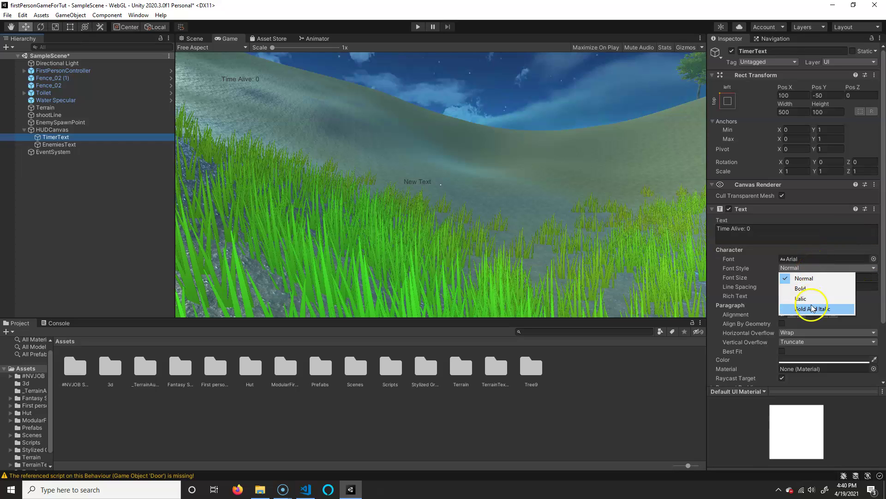
{"action": "left_click", "coordinate": [804, 289]}
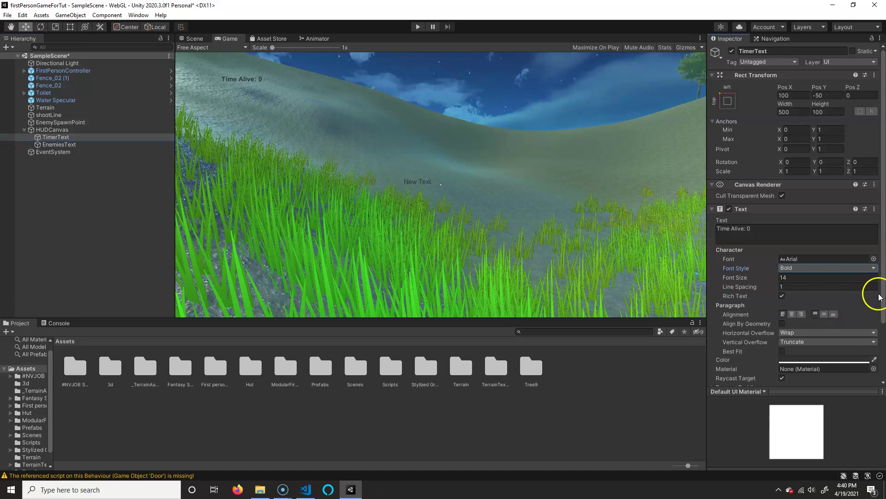
{"action": "left_click", "coordinate": [815, 276]}
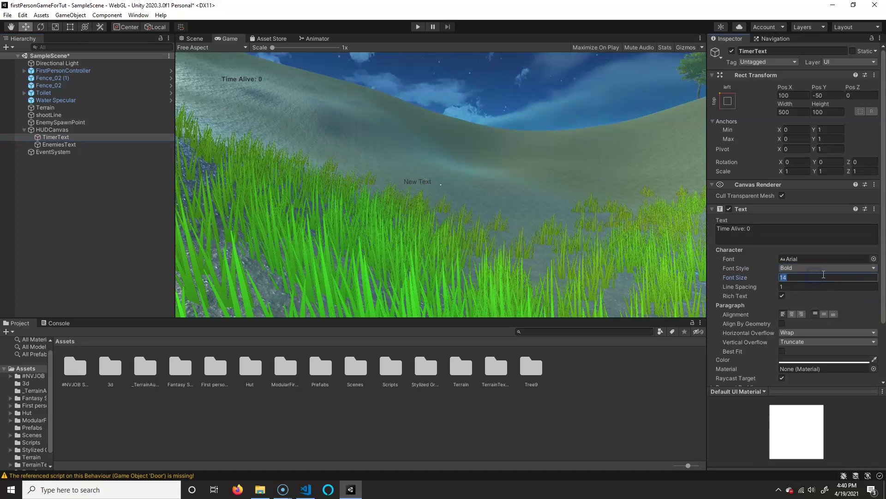
{"action": "type", "text": "36"}
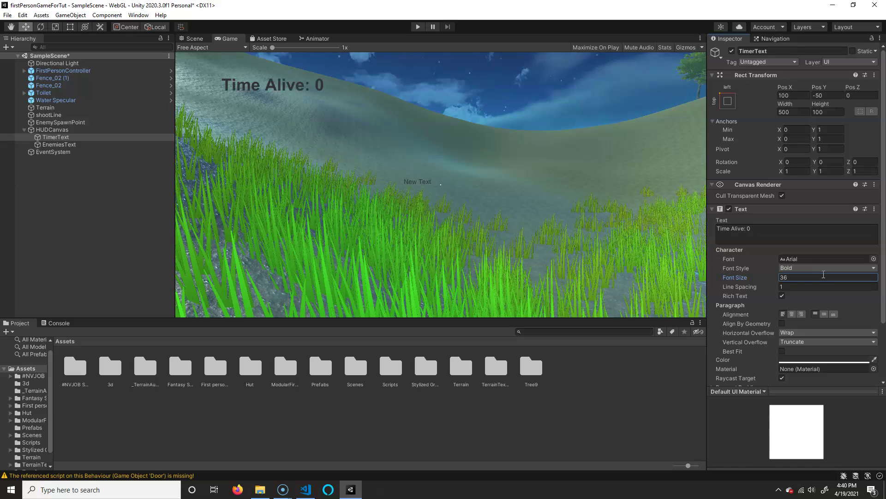
{"action": "double_click", "coordinate": [801, 276]}
{"action": "type", "text": "24"}
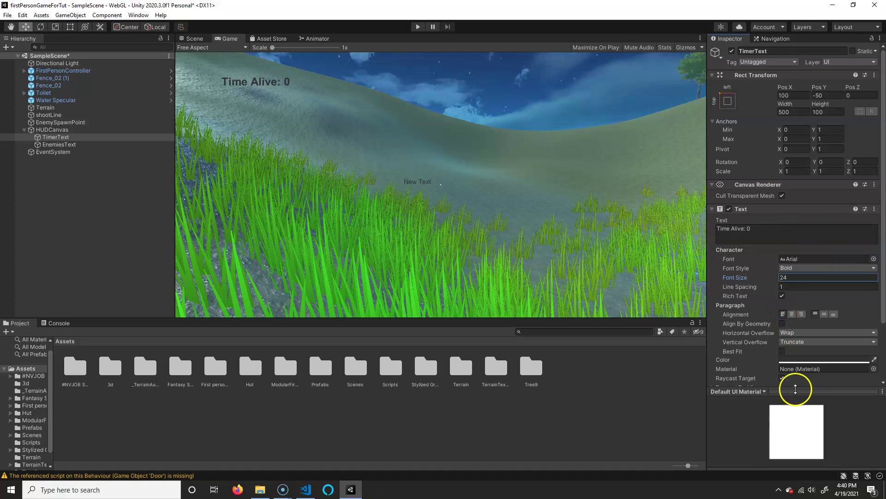
Set the TimerText colour to pure white
{"action": "scroll", "coordinate": [784, 355], "scroll_direction": "down", "scroll_amount": 3}
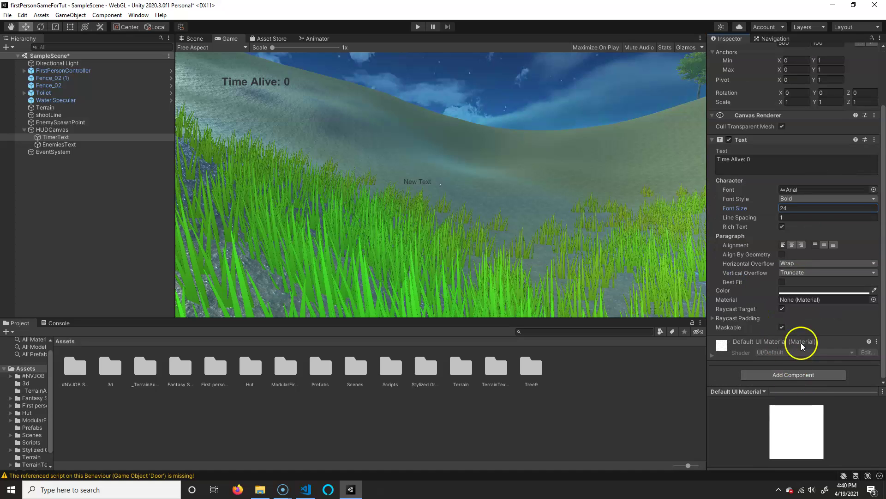
{"action": "left_click", "coordinate": [812, 292]}
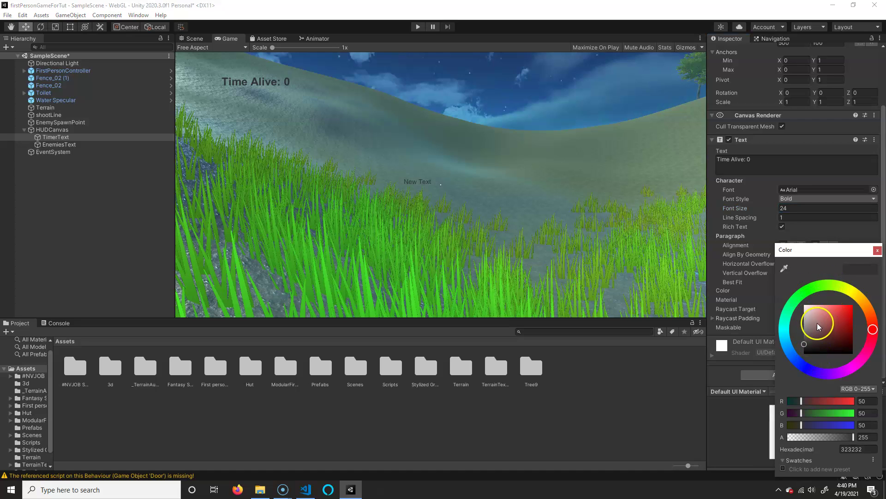
{"action": "left_click_drag", "start_coordinate": [815, 326], "coordinate": [797, 298]}
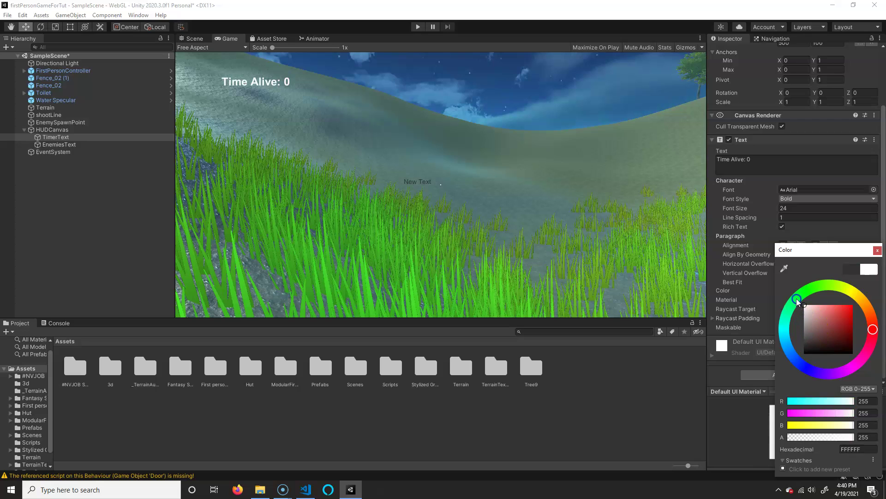
{"action": "left_click", "coordinate": [752, 226]}
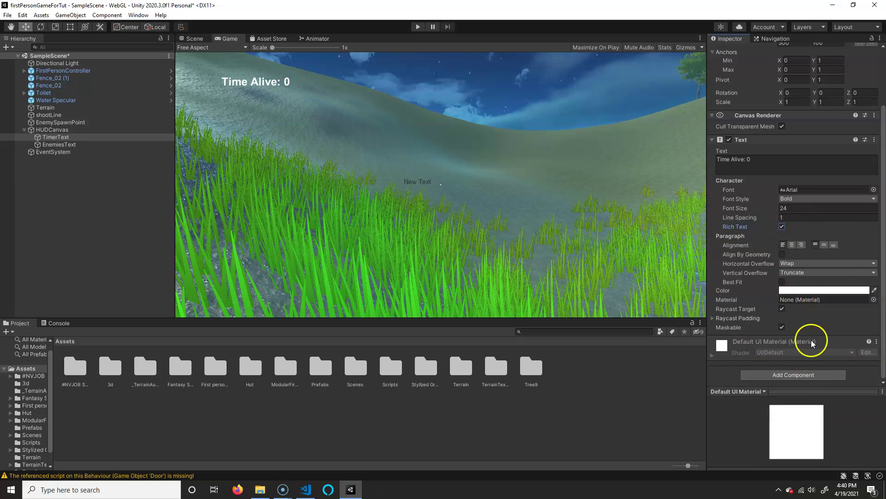
Add a Shadow component to TimerText
{"action": "left_click", "coordinate": [793, 375]}
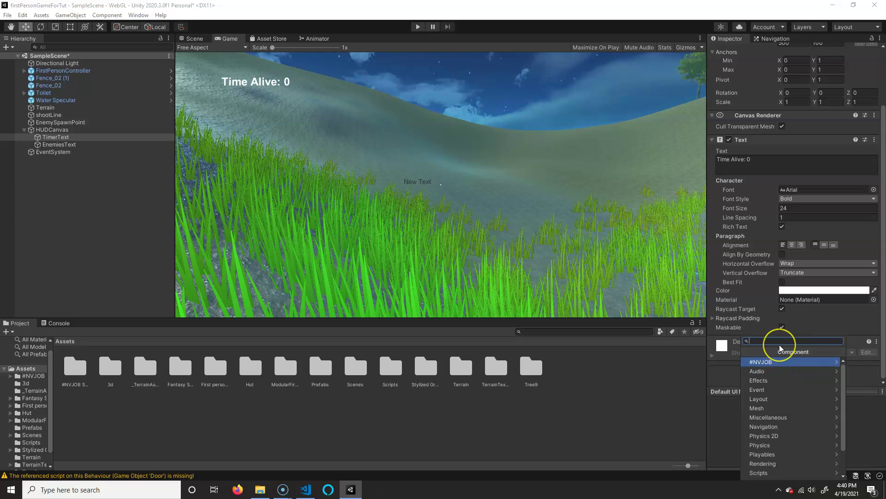
{"action": "type", "text": "sho"}
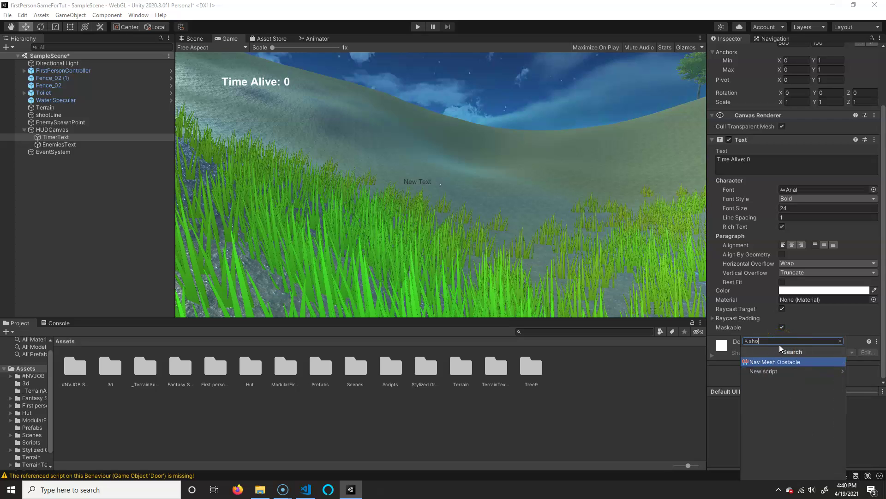
{"action": "key", "text": "BackSpace"}
{"action": "type", "text": "ad"}
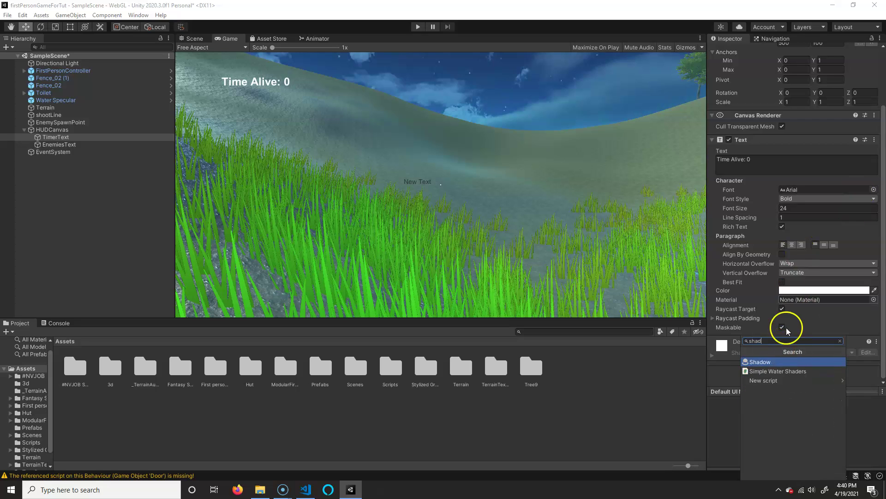
{"action": "left_click", "coordinate": [782, 361]}
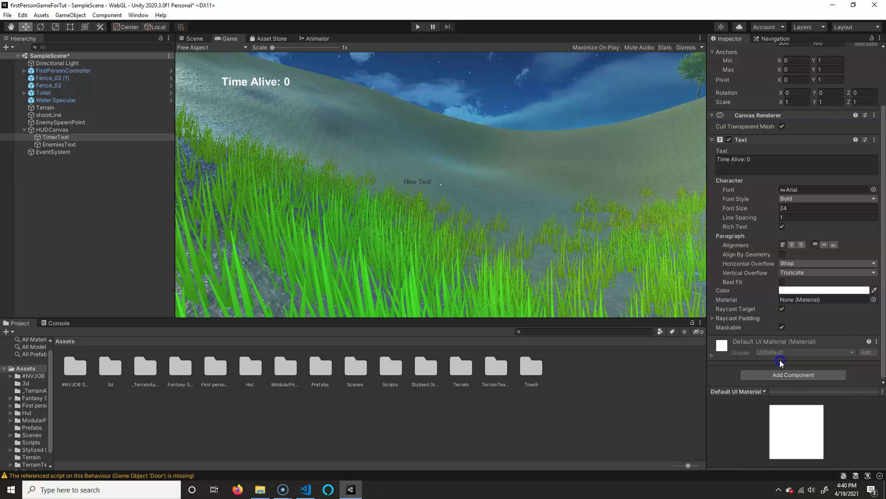
{"action": "scroll", "coordinate": [805, 356], "scroll_direction": "down", "scroll_amount": 2}
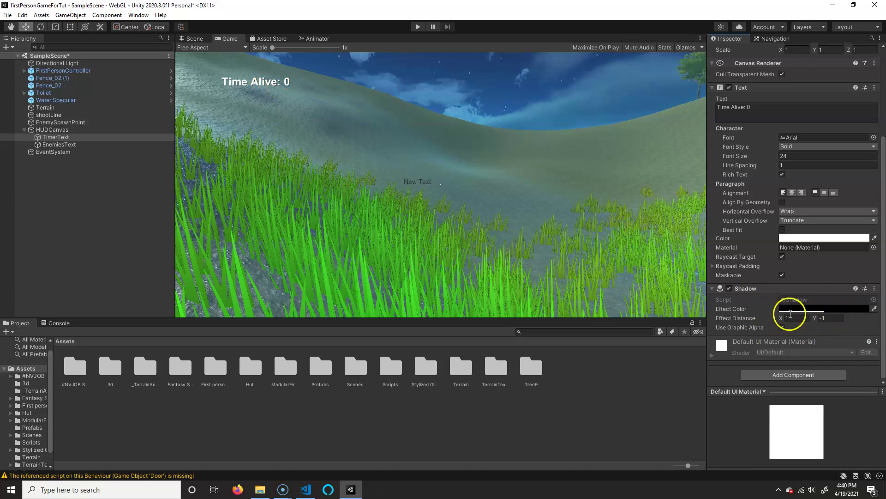
Anchor EnemiesText to the top-right corner
{"action": "left_click", "coordinate": [58, 145]}
{"action": "scroll", "coordinate": [806, 251], "scroll_direction": "up", "scroll_amount": 3}
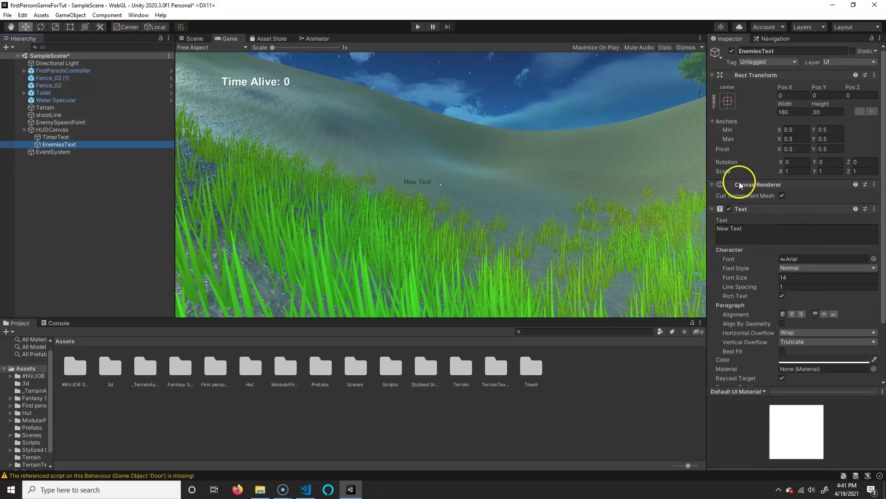
{"action": "left_click", "coordinate": [729, 99]}
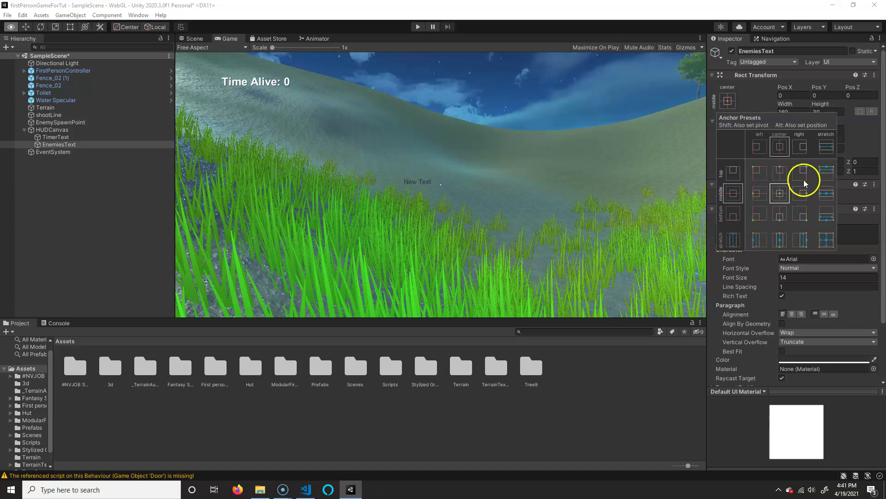
{"action": "left_click", "coordinate": [804, 172], "text": "alt+shift"}
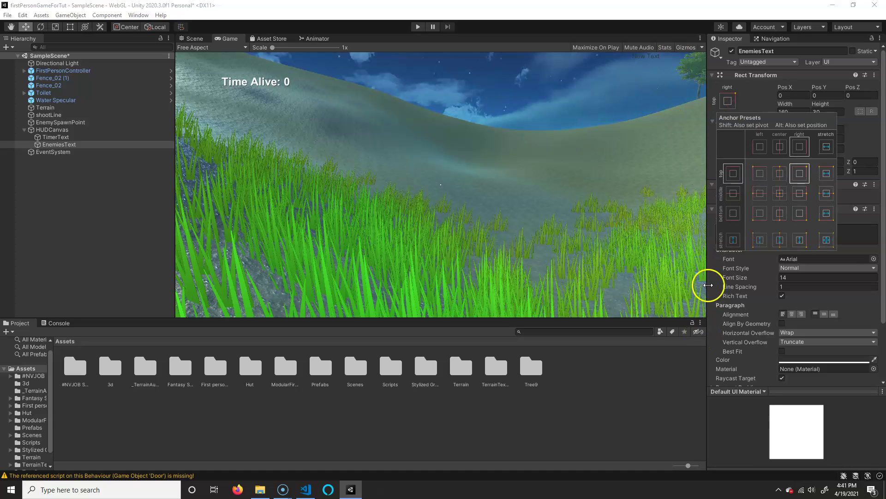
{"action": "left_click", "coordinate": [738, 286]}
Set EnemiesText to Pos -100, -50, size 500×100, reading 'Enemies Killed: 0'
{"action": "left_click", "coordinate": [795, 98]}
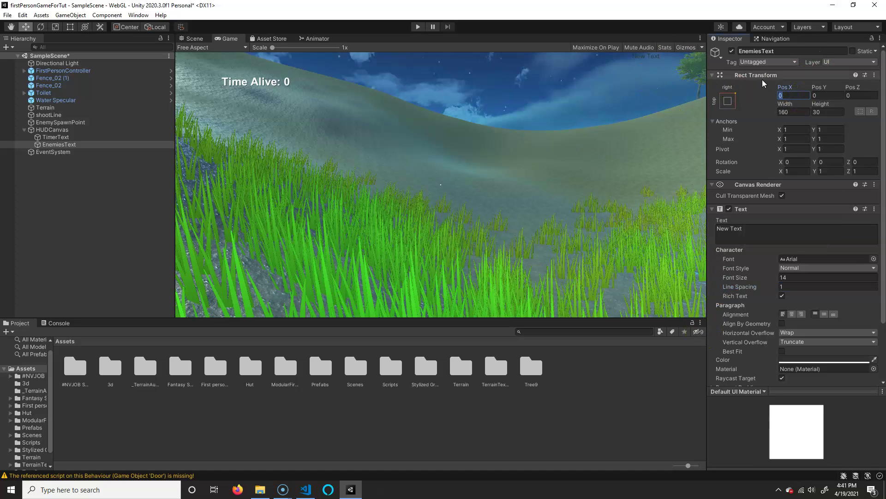
{"action": "type", "text": "-100"}
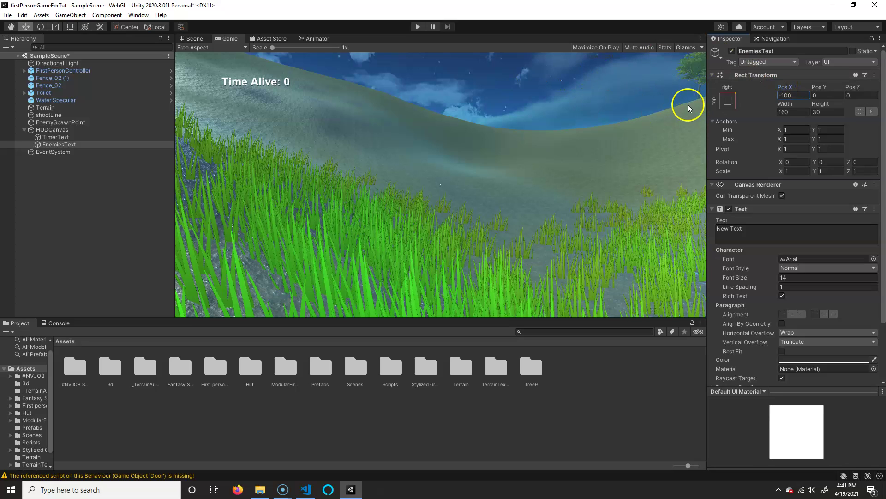
{"action": "left_click", "coordinate": [835, 96]}
{"action": "type", "text": "-50"}
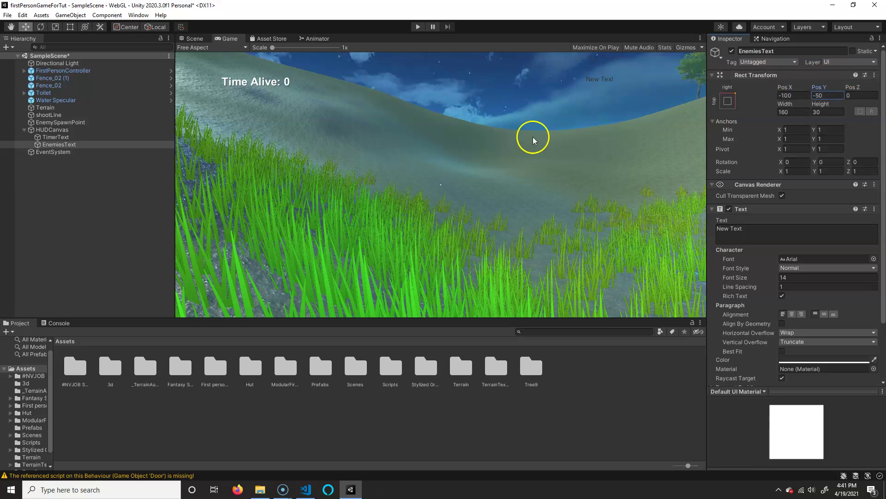
{"action": "left_click", "coordinate": [794, 112]}
{"action": "type", "text": "500"}
{"action": "left_click", "coordinate": [687, 96]}
{"action": "left_click", "coordinate": [812, 108]}
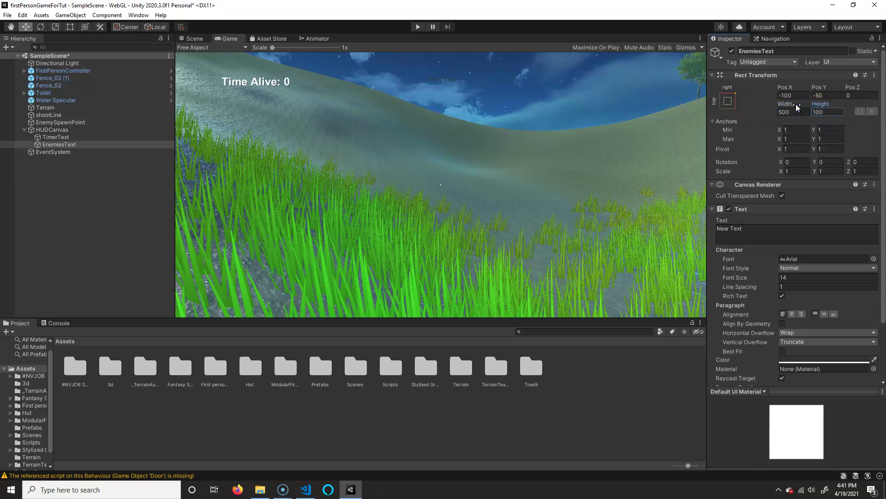
{"action": "type", "text": "100"}
{"action": "left_click", "coordinate": [797, 234]}
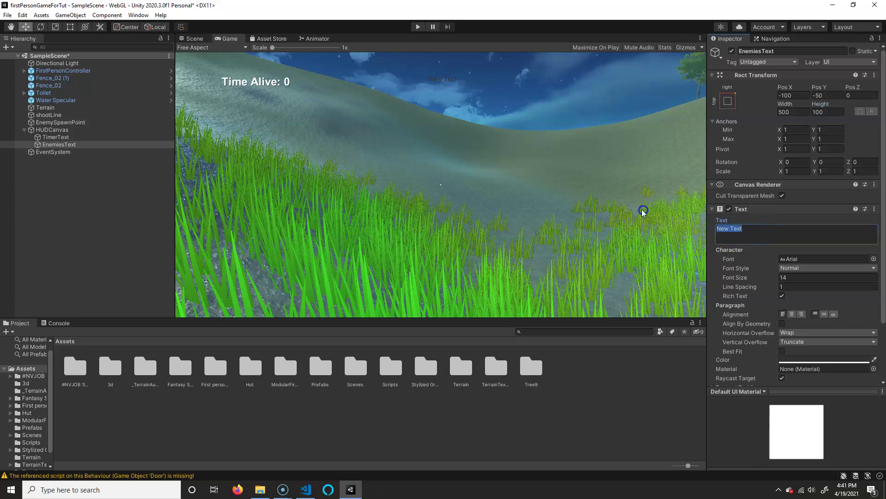
{"action": "type", "text": "Enemies Killed: 0"}
Make the Enemies Killed text bold, size 24, right-aligned and white
{"action": "left_click", "coordinate": [823, 267]}
{"action": "left_click", "coordinate": [805, 291]}
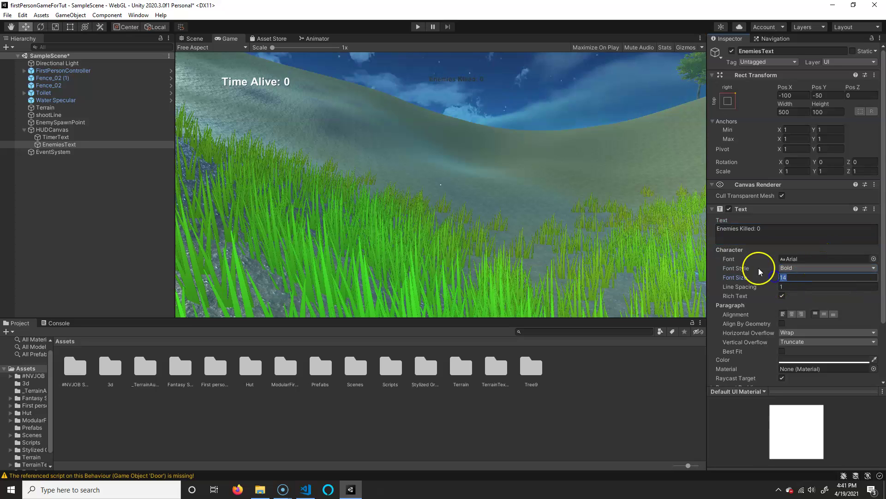
{"action": "type", "text": "24"}
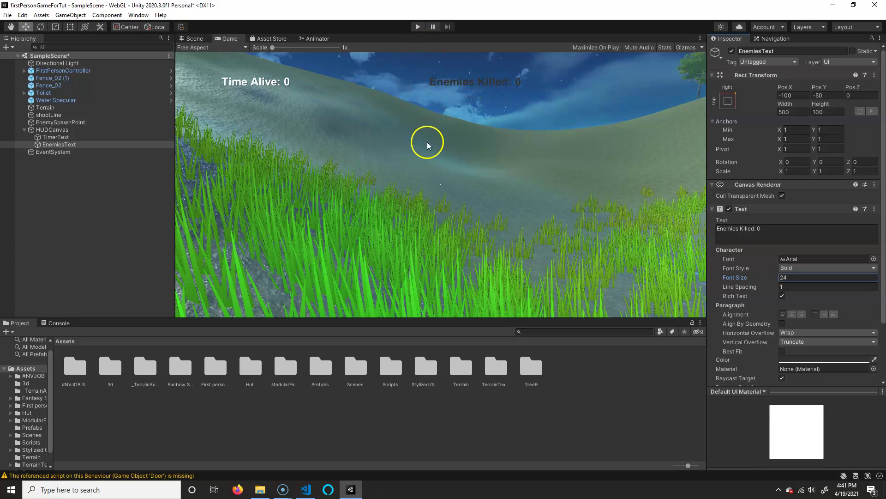
{"action": "left_click", "coordinate": [801, 314]}
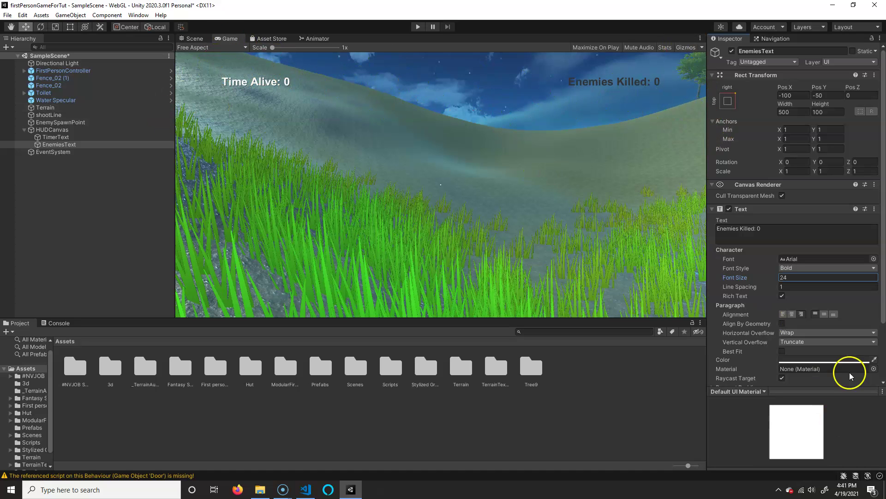
{"action": "left_click", "coordinate": [810, 361]}
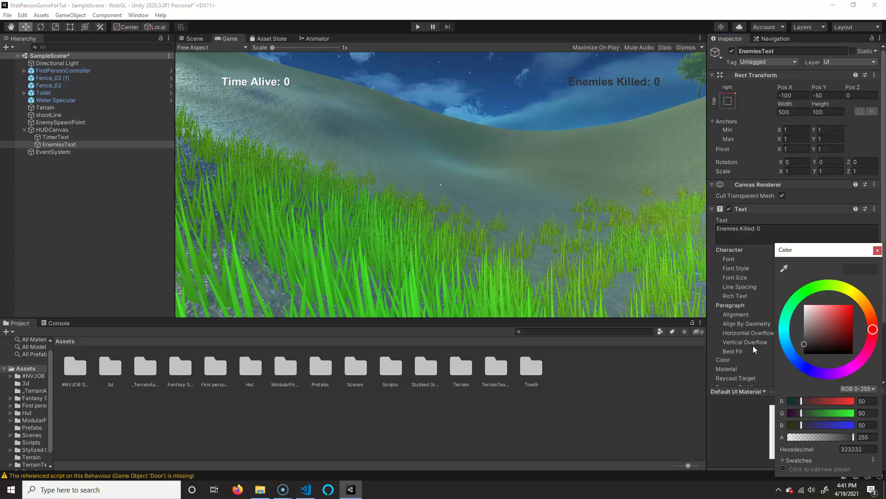
{"action": "left_click_drag", "start_coordinate": [815, 316], "coordinate": [805, 305]}
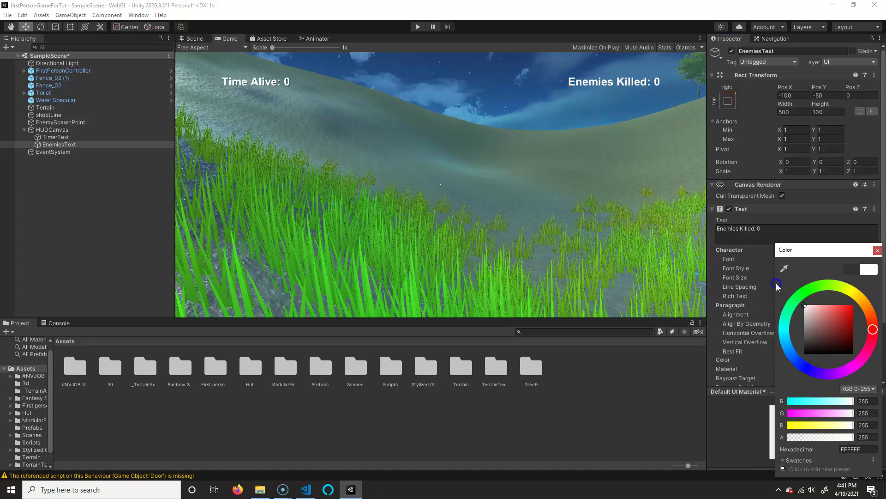
{"action": "left_click", "coordinate": [773, 285]}
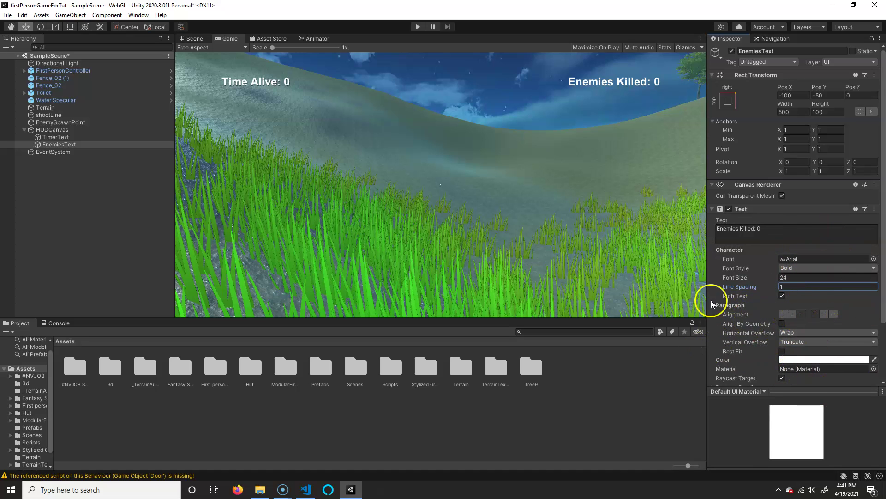
Add a Shadow component to EnemiesText
{"action": "scroll", "coordinate": [851, 367], "scroll_direction": "down", "scroll_amount": 3}
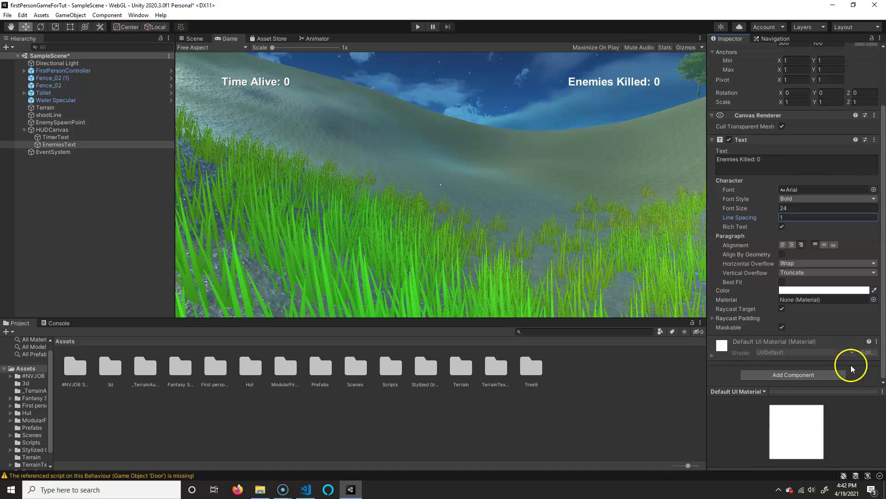
{"action": "left_click", "coordinate": [768, 374]}
{"action": "left_click", "coordinate": [768, 368]}
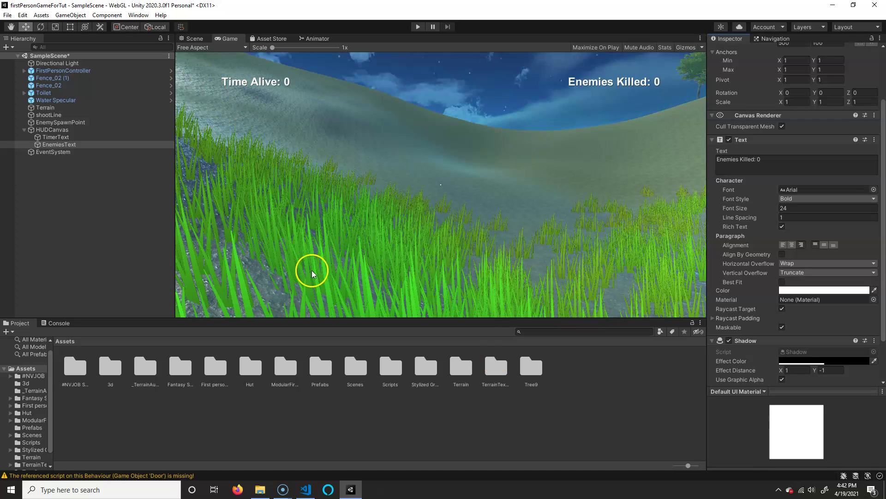
{"action": "left_click", "coordinate": [52, 130]}
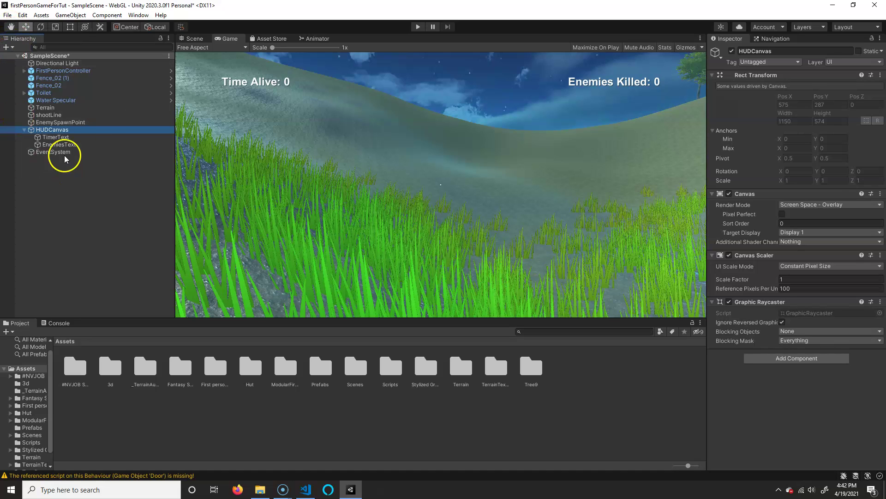
Create a UI Slider under HUDCanvas and rename it HealthSlider
{"action": "left_click", "coordinate": [7, 47]}
{"action": "mouse_move", "coordinate": [48, 139]}
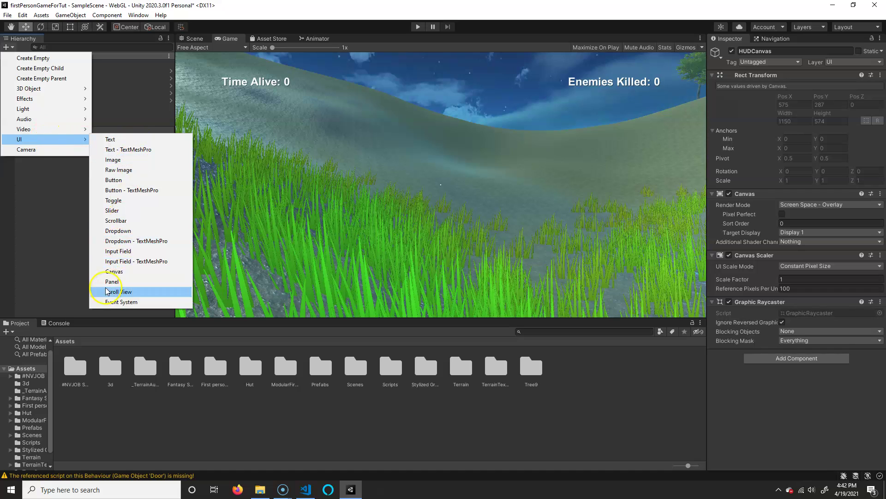
{"action": "left_click", "coordinate": [131, 210]}
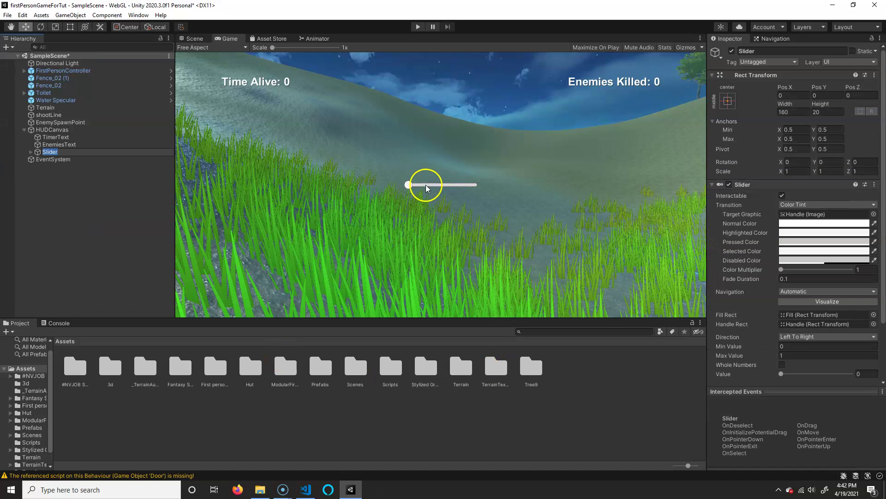
{"action": "left_click", "coordinate": [772, 51]}
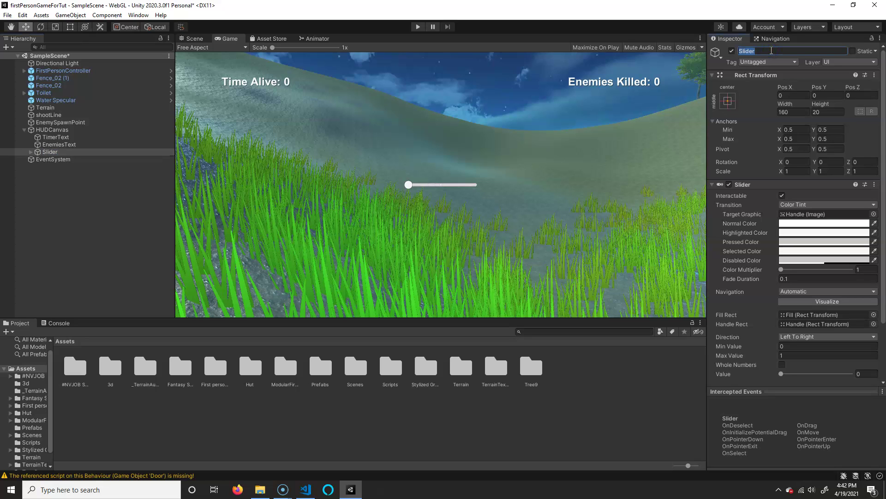
{"action": "type", "text": "HealthSlider"}
{"action": "key", "text": "Return"}
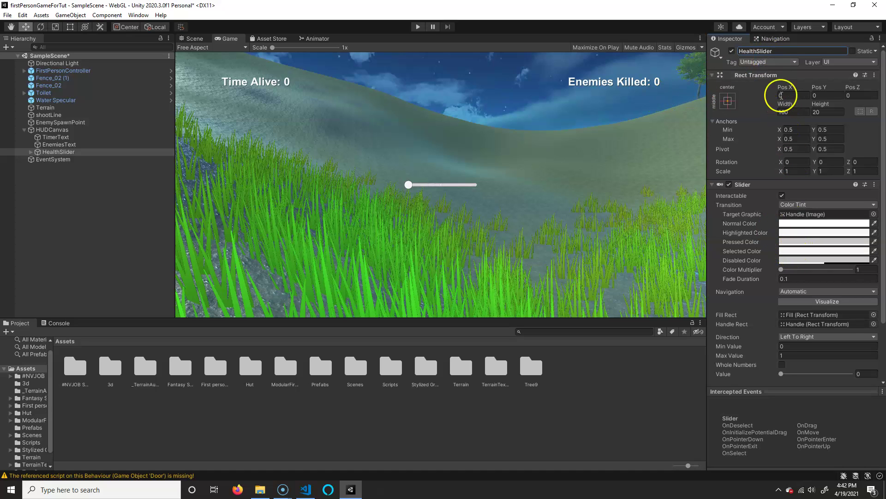
Anchor HealthSlider bottom-centre and set Pos Y 50, Width 250 and Height 30
{"action": "left_click", "coordinate": [727, 100]}
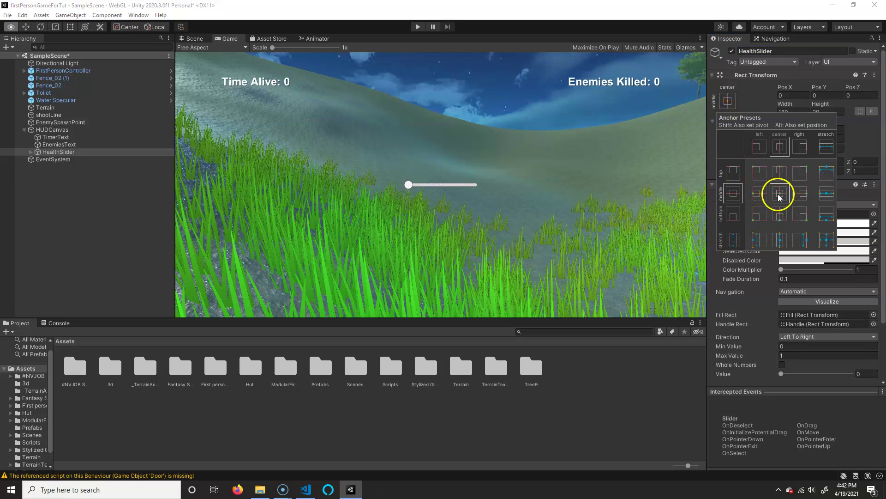
{"action": "left_click", "coordinate": [780, 215], "text": "alt+shift"}
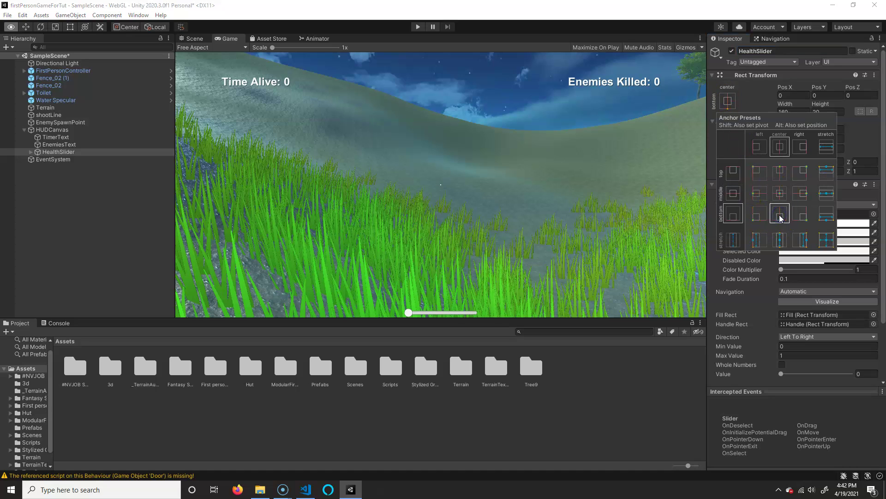
{"action": "left_click", "coordinate": [763, 88]}
{"action": "left_click", "coordinate": [826, 95]}
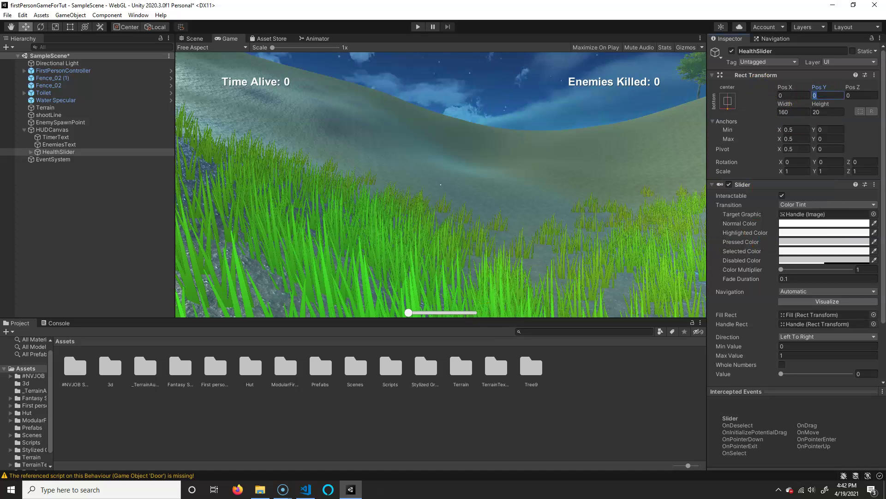
{"action": "type", "text": "50"}
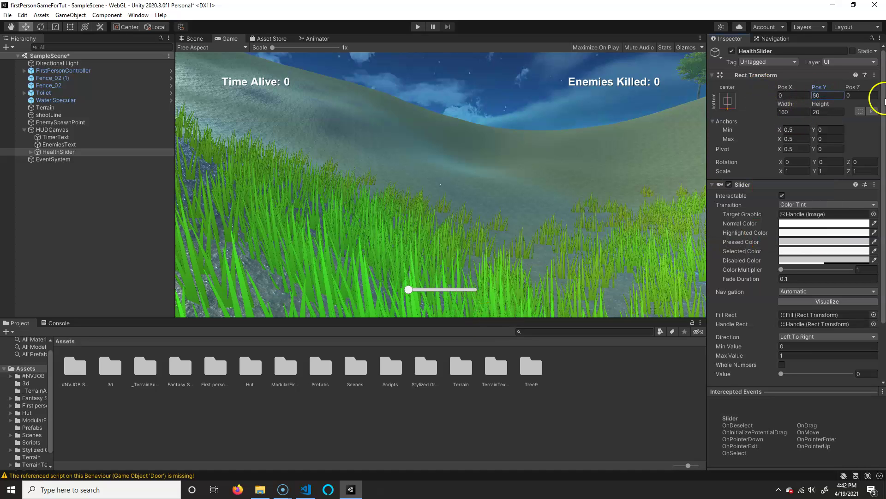
{"action": "left_click", "coordinate": [790, 111]}
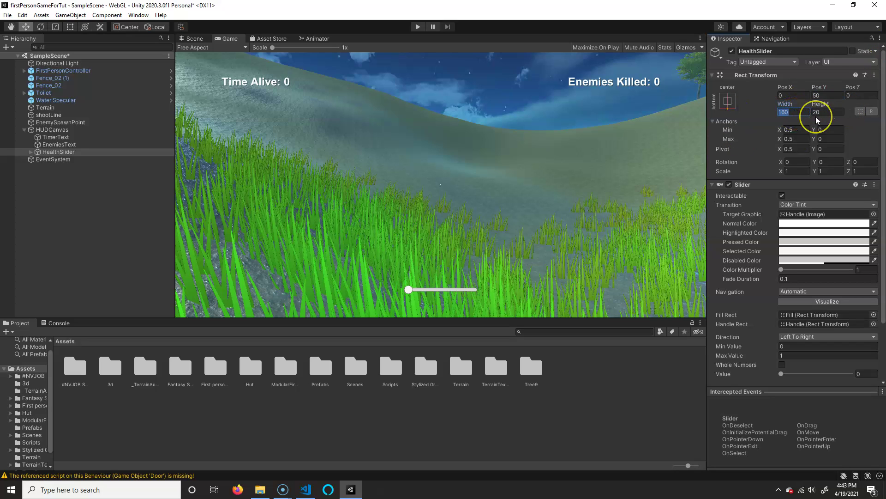
{"action": "type", "text": "500"}
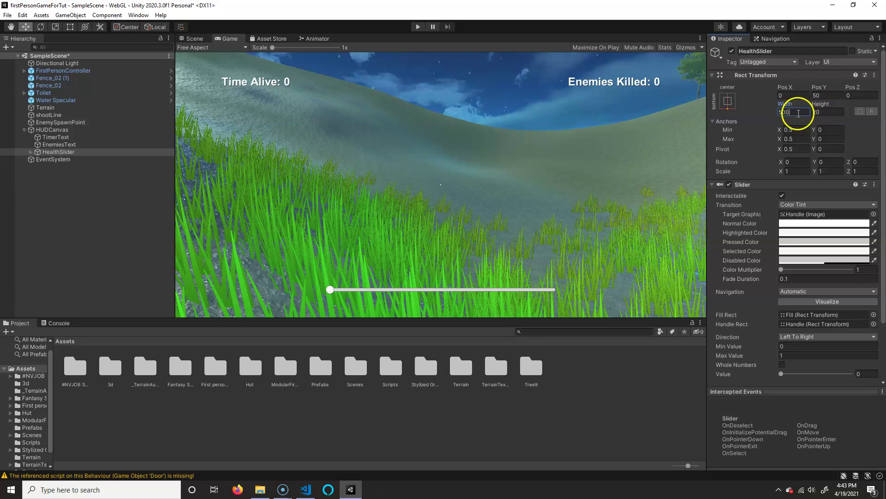
{"action": "type", "text": "250"}
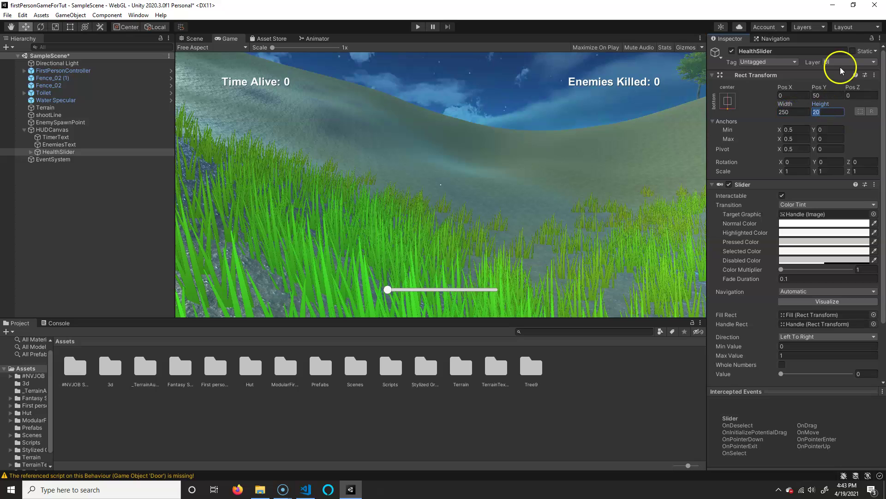
{"action": "type", "text": "50"}
{"action": "key", "text": "BackSpace"}
{"action": "key", "text": "BackSpace"}
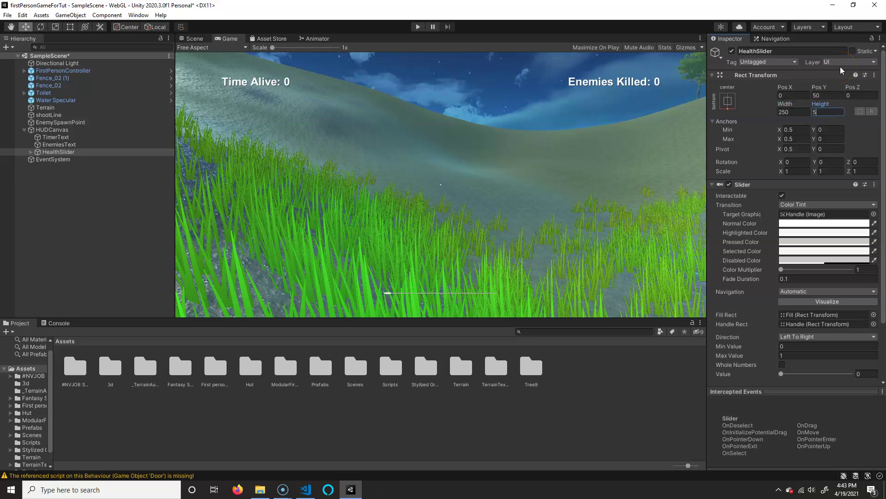
{"action": "type", "text": "25"}
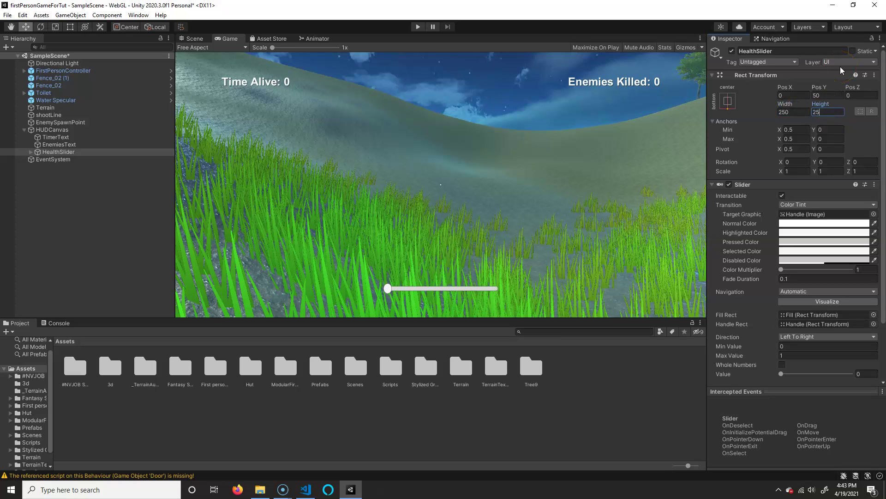
{"action": "key", "text": "BackSpace"}
{"action": "key", "text": "BackSpace"}
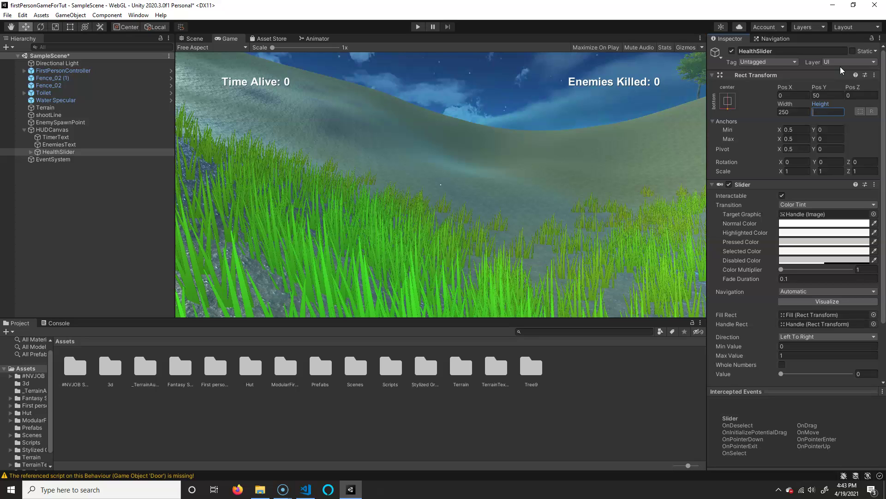
{"action": "type", "text": "30"}
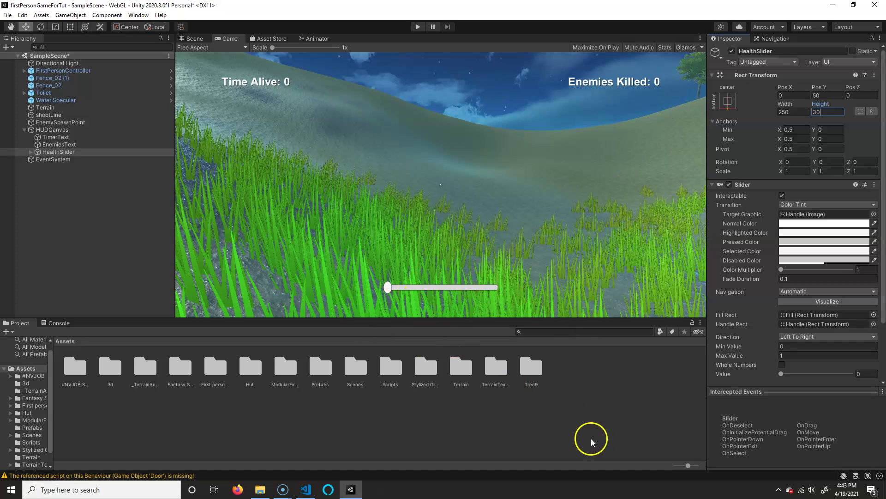
Drag the slider's Value to preview the bar filling between 0 and 1
{"action": "scroll", "coordinate": [827, 224], "scroll_direction": "down", "scroll_amount": 3}
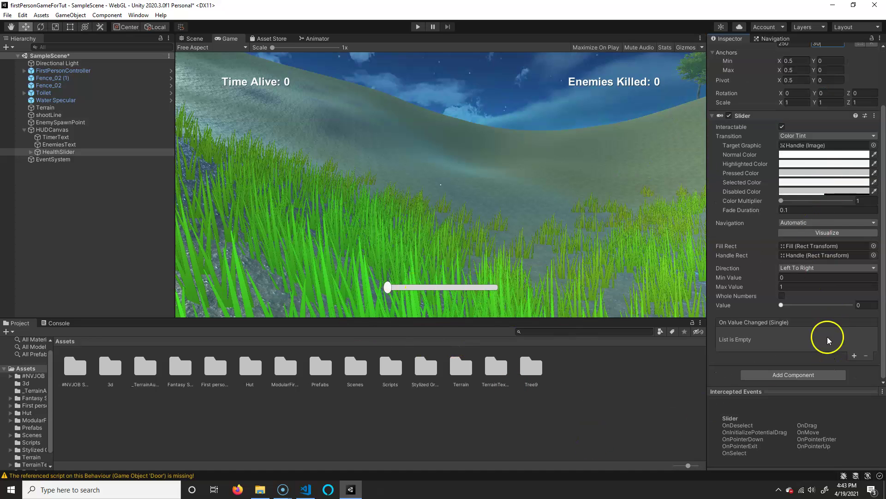
{"action": "left_click", "coordinate": [781, 305]}
{"action": "left_click_drag", "start_coordinate": [782, 306], "coordinate": [785, 233]}
{"action": "scroll", "coordinate": [786, 240], "scroll_direction": "up", "scroll_amount": 3}
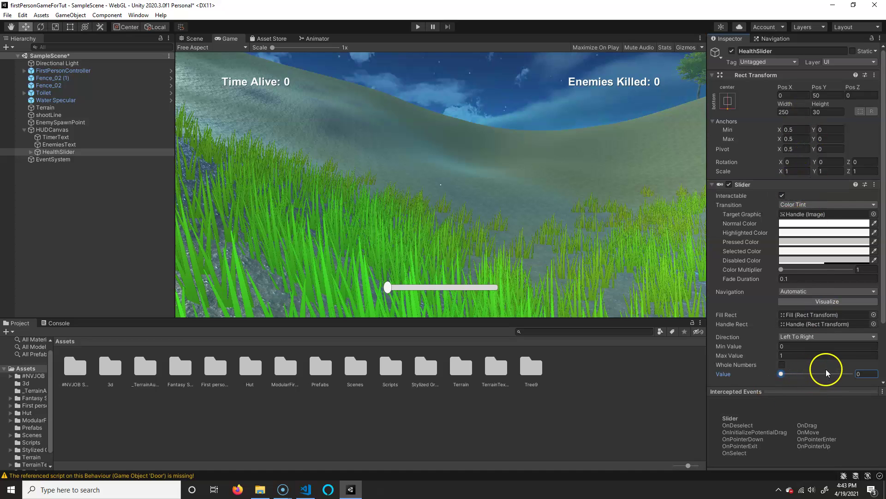
Expand HealthSlider and delete its Handle Slide Area, leaving Background and Fill Area
{"action": "left_click", "coordinate": [30, 153]}
{"action": "left_click", "coordinate": [61, 160]}
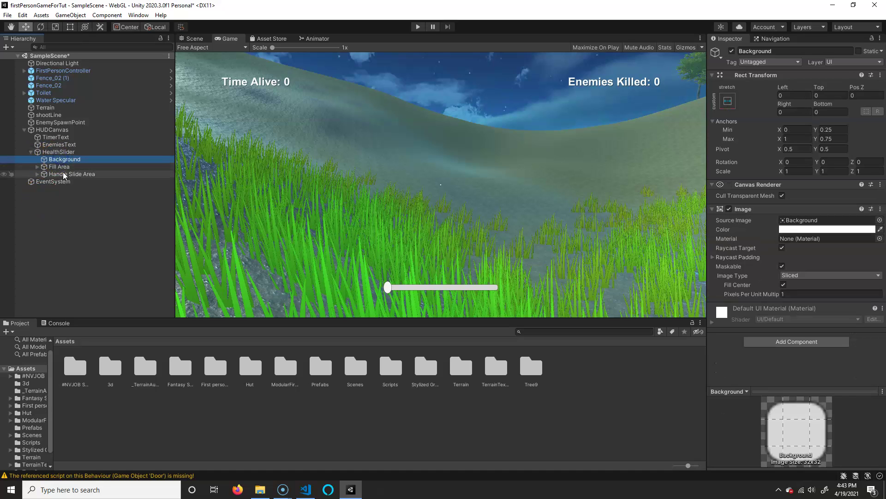
{"action": "left_click", "coordinate": [64, 167]}
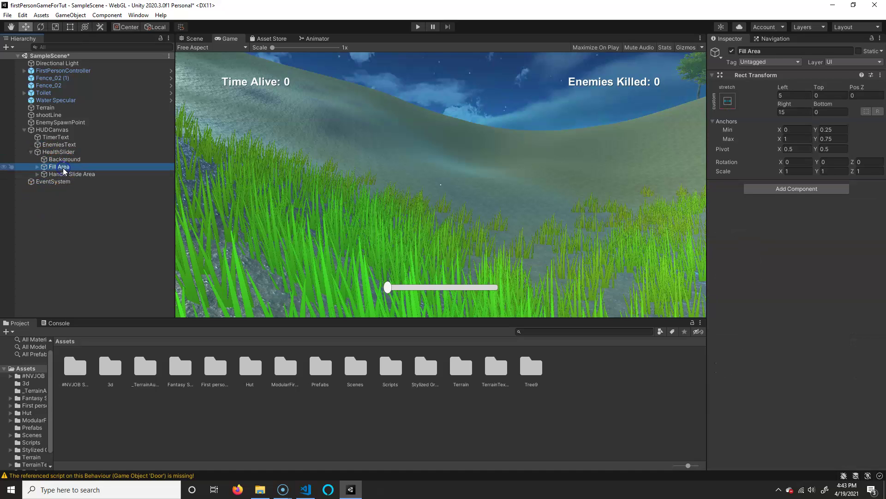
{"action": "left_click", "coordinate": [63, 174]}
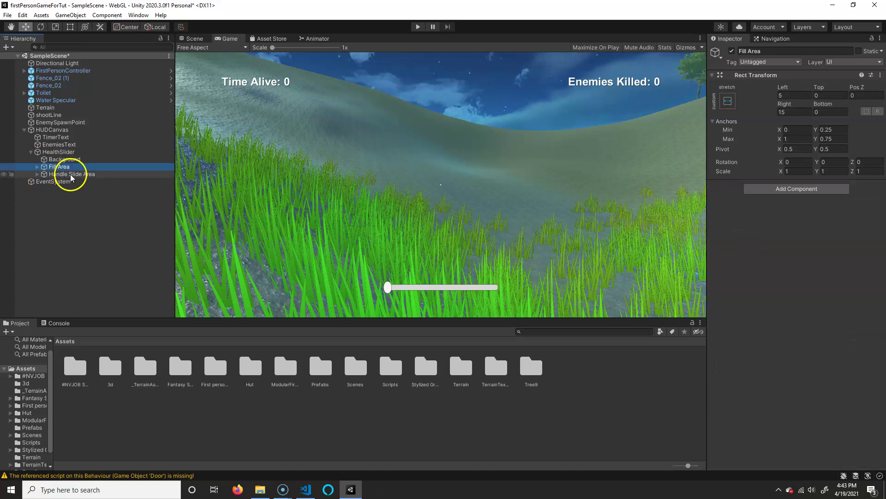
{"action": "left_click", "coordinate": [37, 174]}
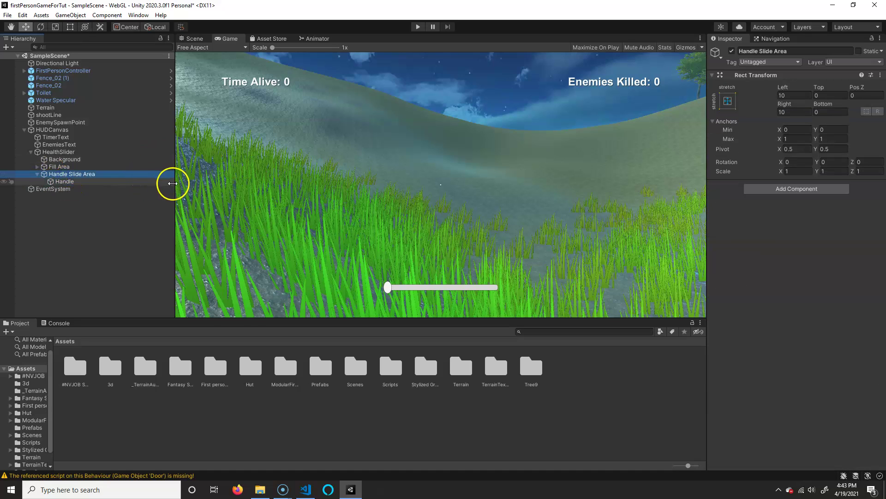
{"action": "key", "text": "Delete"}
{"action": "key", "text": "ctrl+z"}
{"action": "left_click", "coordinate": [62, 174]}
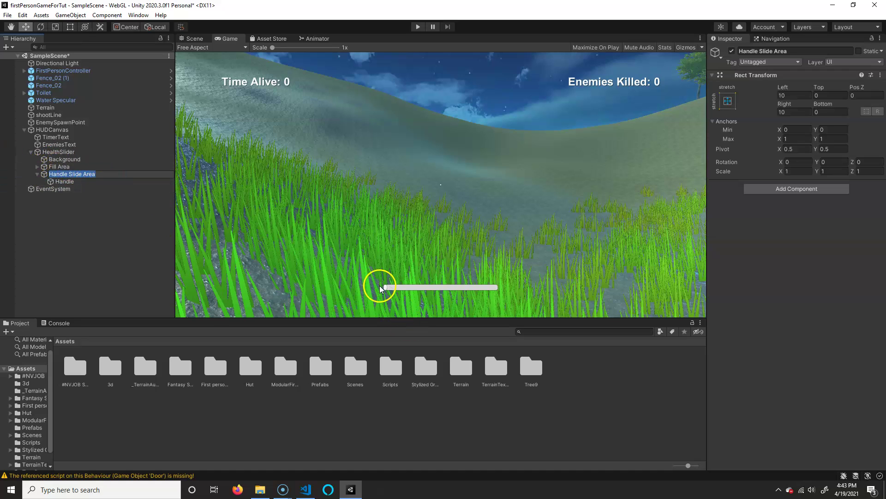
{"action": "left_click", "coordinate": [76, 152]}
{"action": "left_click", "coordinate": [58, 175]}
{"action": "key", "text": "Delete"}
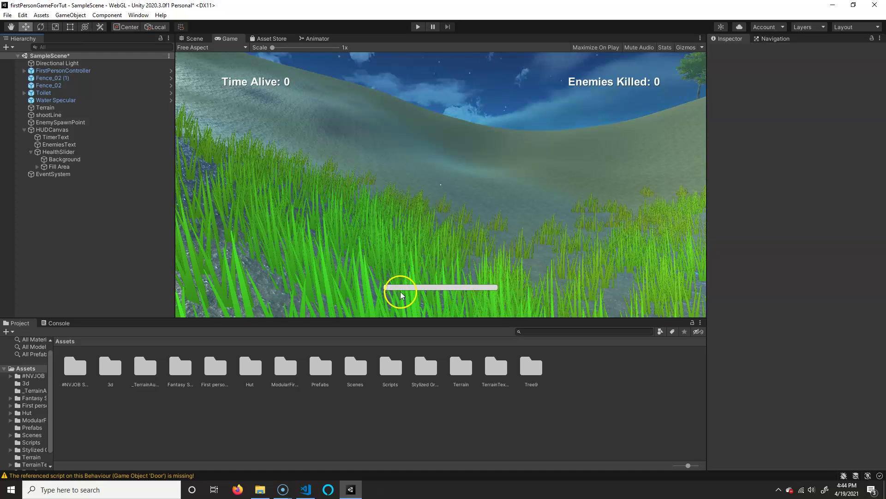
Make the slider's Background red with alpha lowered to about 136
{"action": "left_click", "coordinate": [54, 159]}
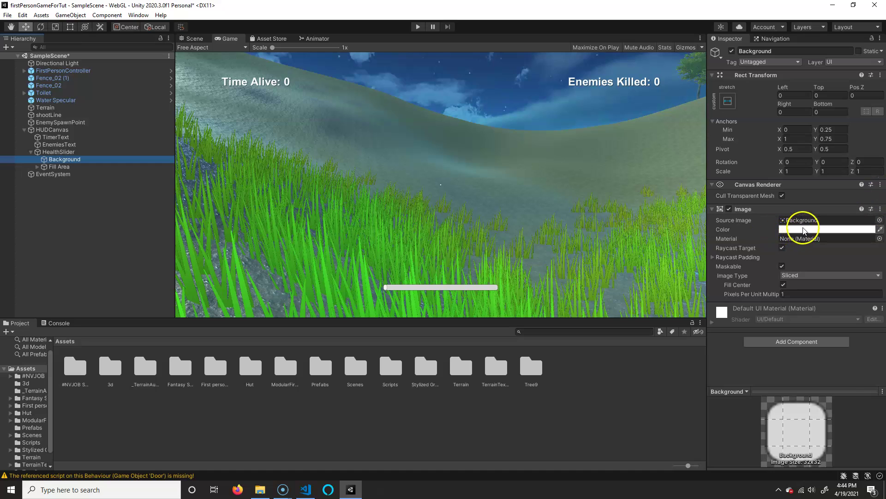
{"action": "left_click", "coordinate": [803, 230]}
{"action": "left_click_drag", "start_coordinate": [820, 303], "coordinate": [872, 273]}
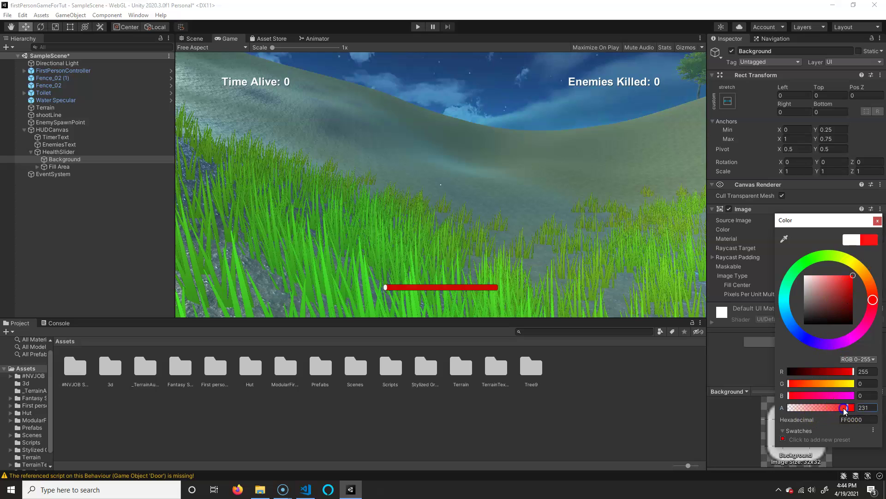
{"action": "mouse_move", "coordinate": [841, 410]}
{"action": "left_mouse_down"}
{"action": "mouse_move", "coordinate": [816, 414]}
{"action": "mouse_move", "coordinate": [825, 408]}
{"action": "left_mouse_up"}
{"action": "left_click", "coordinate": [872, 406]}
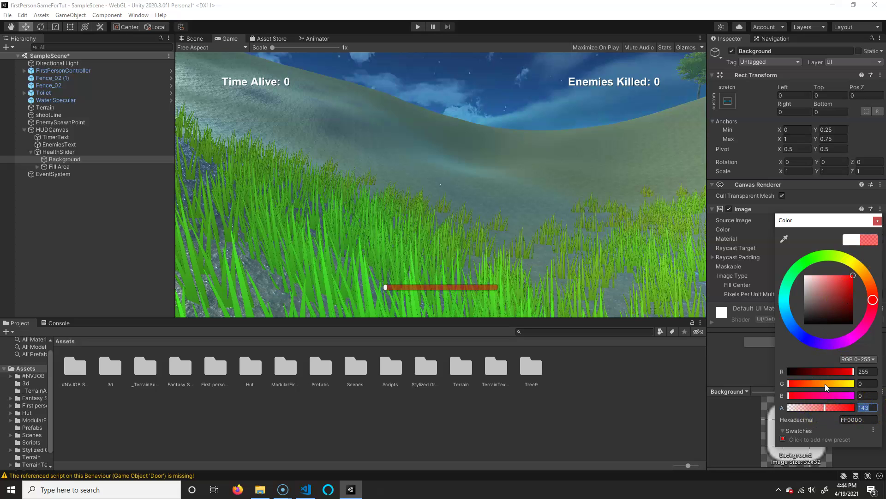
{"action": "type", "text": "150"}
{"action": "left_click_drag", "start_coordinate": [827, 407], "coordinate": [822, 409]}
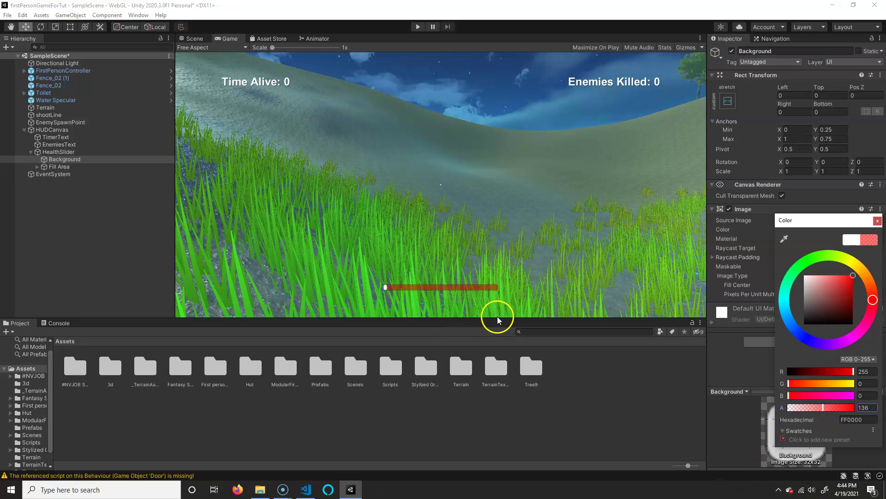
{"action": "left_click", "coordinate": [48, 225]}
Set the Fill object's colour to solid red FF0000
{"action": "left_click", "coordinate": [61, 164]}
{"action": "left_click", "coordinate": [37, 166]}
{"action": "left_click", "coordinate": [63, 174]}
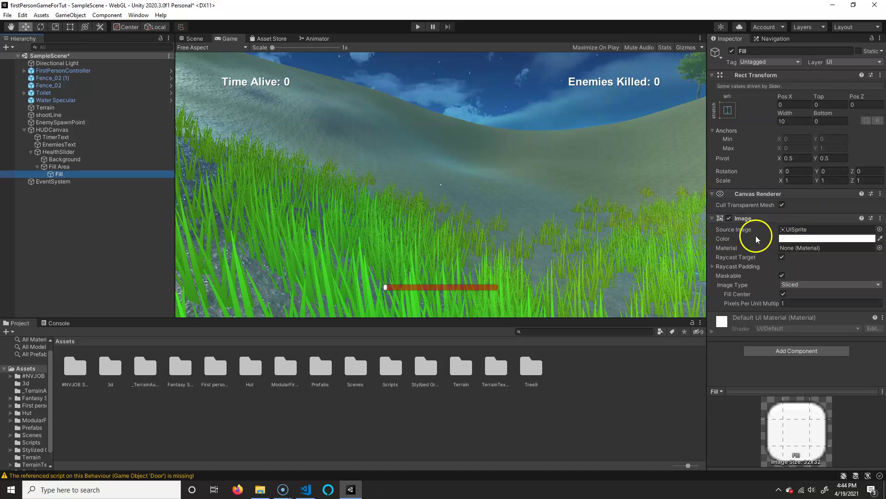
{"action": "left_click", "coordinate": [824, 239]}
{"action": "left_click_drag", "start_coordinate": [832, 314], "coordinate": [876, 265]}
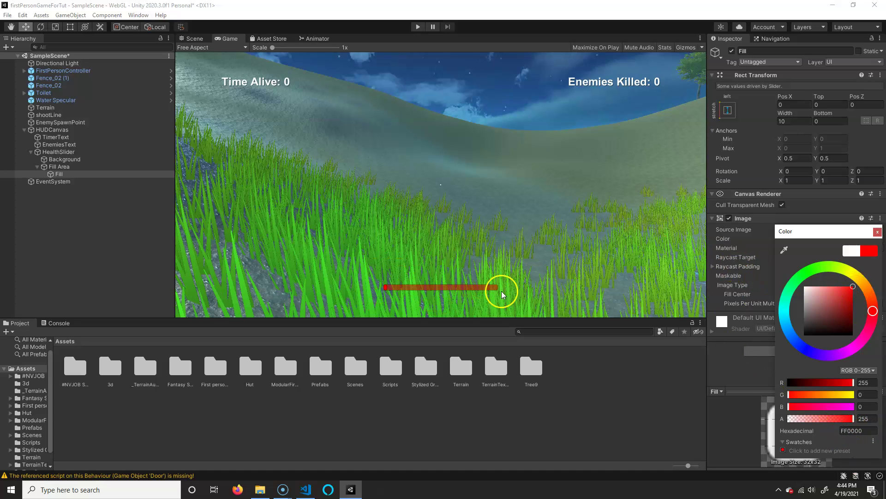
Drag HealthSlider's Value up to 1 so the bar shows full
{"action": "left_click", "coordinate": [30, 225]}
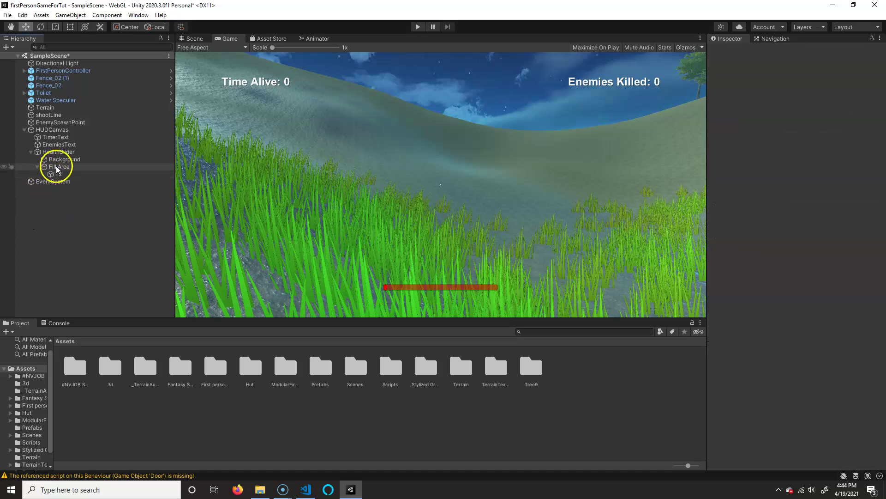
{"action": "left_click", "coordinate": [59, 174]}
{"action": "left_click", "coordinate": [67, 152]}
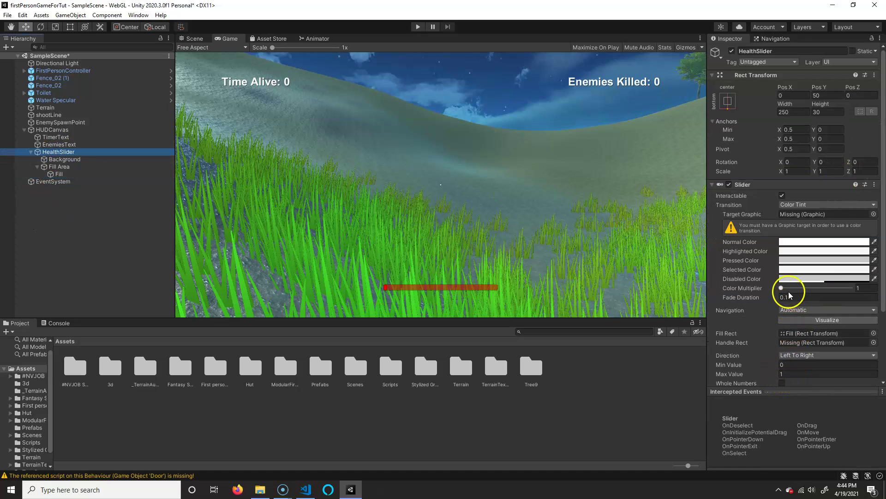
{"action": "scroll", "coordinate": [796, 353], "scroll_direction": "down", "scroll_amount": 4}
{"action": "left_click_drag", "start_coordinate": [781, 304], "coordinate": [866, 309]}
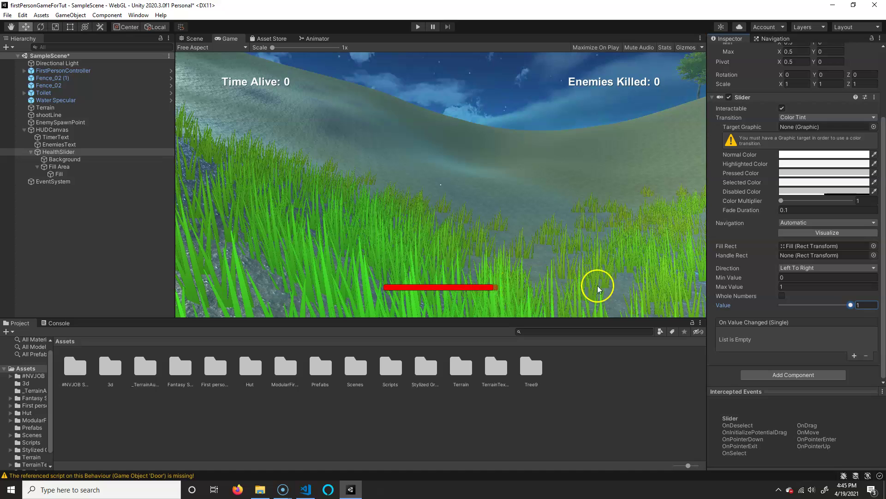
{"action": "scroll", "coordinate": [809, 278], "scroll_direction": "up", "scroll_amount": 4}
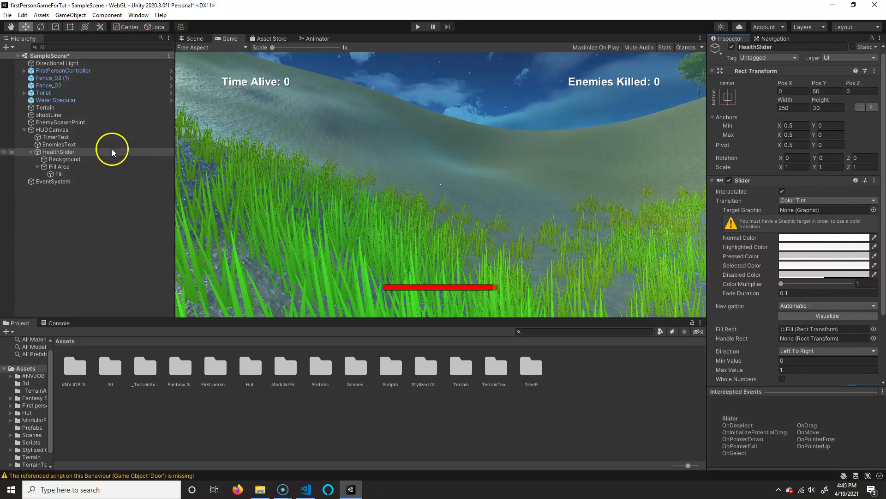
Set the Fill Area's Right offset to 15 so the fill reaches the bar's end
{"action": "left_click", "coordinate": [64, 167]}
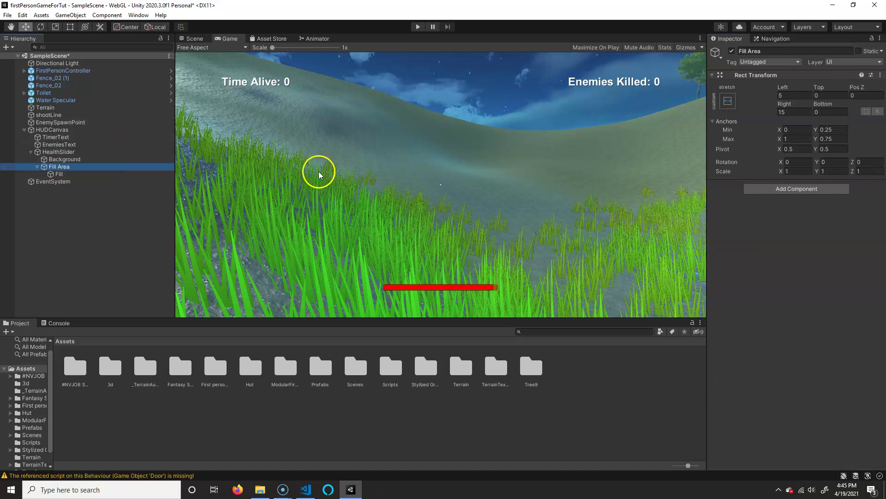
{"action": "left_click", "coordinate": [799, 112]}
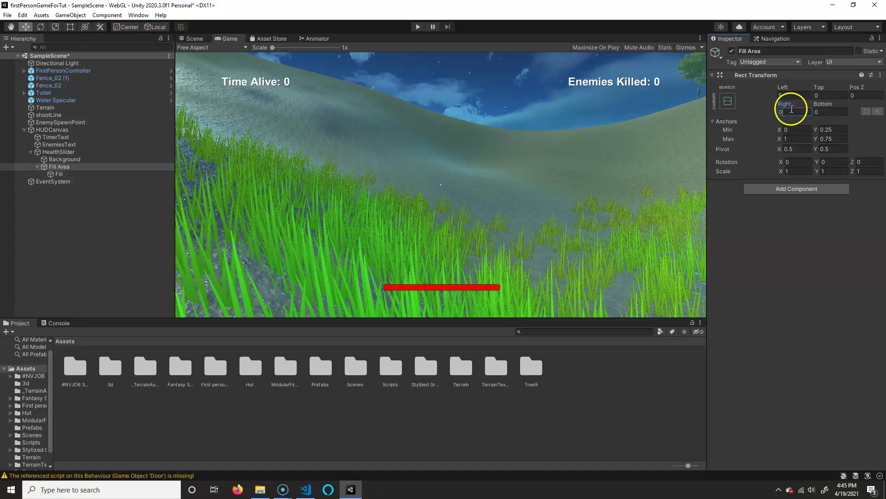
{"action": "key", "text": "BackSpace"}
{"action": "type", "text": "15"}
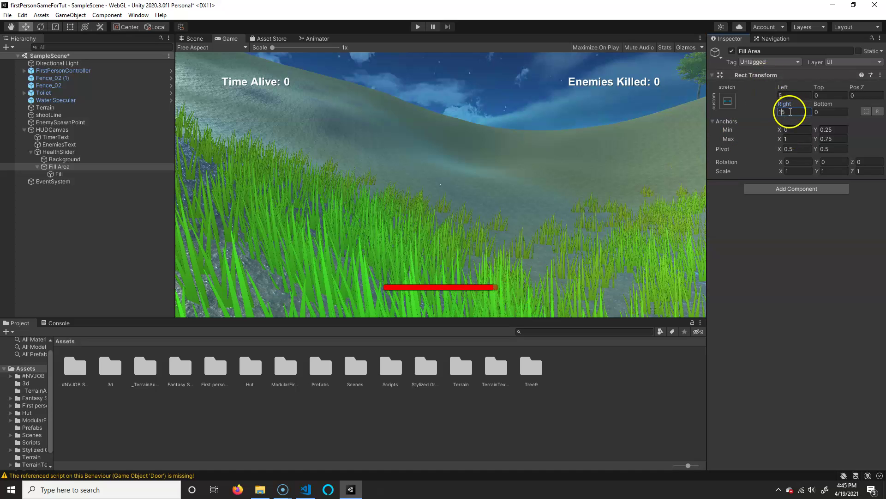
{"action": "left_click", "coordinate": [747, 111]}
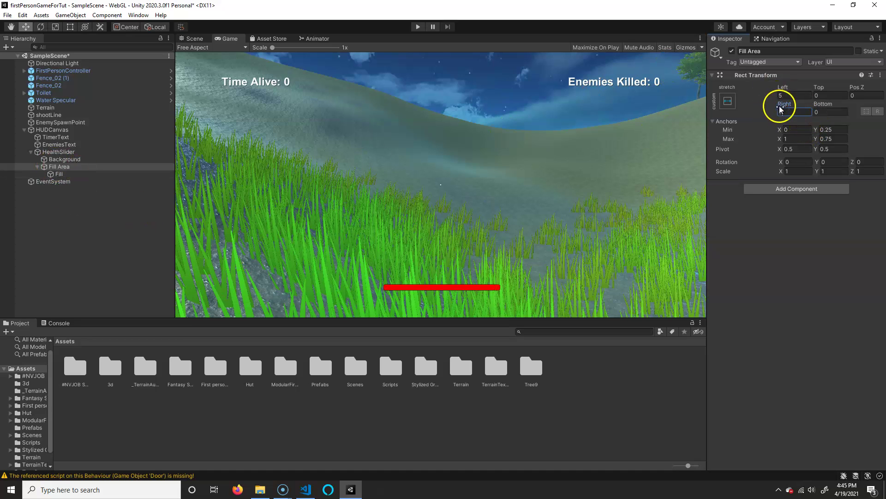
{"action": "left_click", "coordinate": [59, 151]}
{"action": "scroll", "coordinate": [805, 335], "scroll_direction": "down", "scroll_amount": 3}
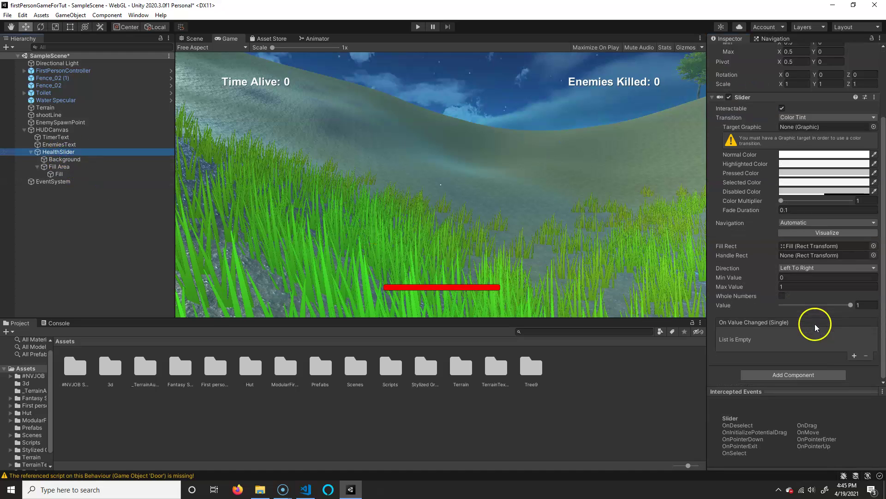
Set HealthSlider's Max Value to 100, keep Left To Right direction, and leave Value at 0
{"action": "mouse_move", "coordinate": [850, 305]}
{"action": "left_mouse_down"}
{"action": "mouse_move", "coordinate": [740, 304]}
{"action": "mouse_move", "coordinate": [883, 305]}
{"action": "left_mouse_up"}
{"action": "mouse_move", "coordinate": [779, 305]}
{"action": "left_mouse_down"}
{"action": "mouse_move", "coordinate": [726, 298]}
{"action": "mouse_move", "coordinate": [858, 304]}
{"action": "mouse_move", "coordinate": [778, 304]}
{"action": "mouse_move", "coordinate": [853, 307]}
{"action": "mouse_move", "coordinate": [825, 303]}
{"action": "mouse_move", "coordinate": [851, 299]}
{"action": "mouse_move", "coordinate": [789, 312]}
{"action": "mouse_move", "coordinate": [851, 306]}
{"action": "left_mouse_up"}
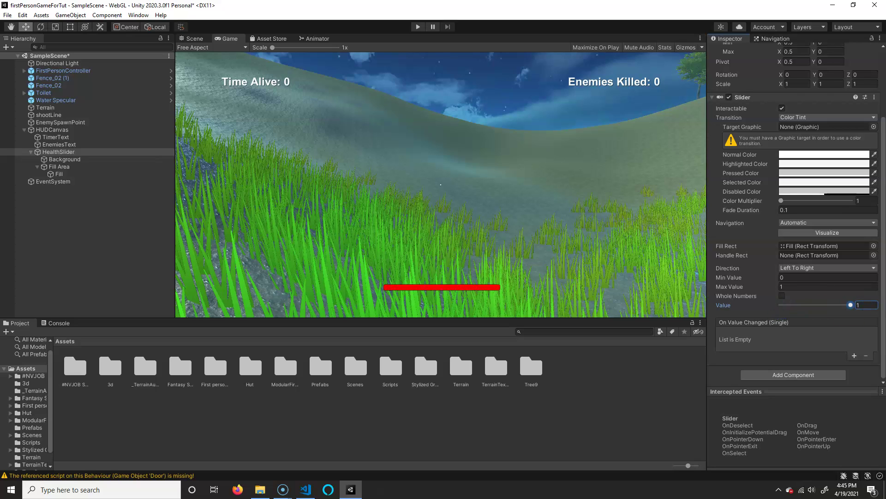
{"action": "left_click", "coordinate": [794, 287]}
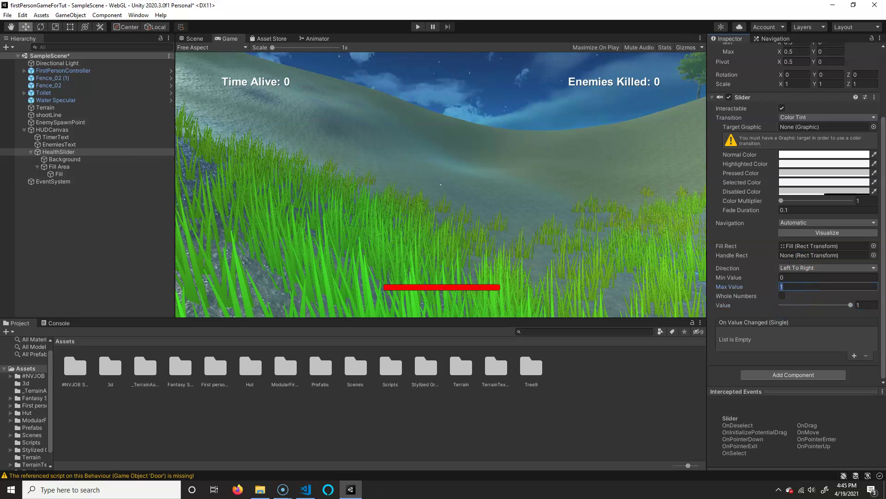
{"action": "type", "text": "00"}
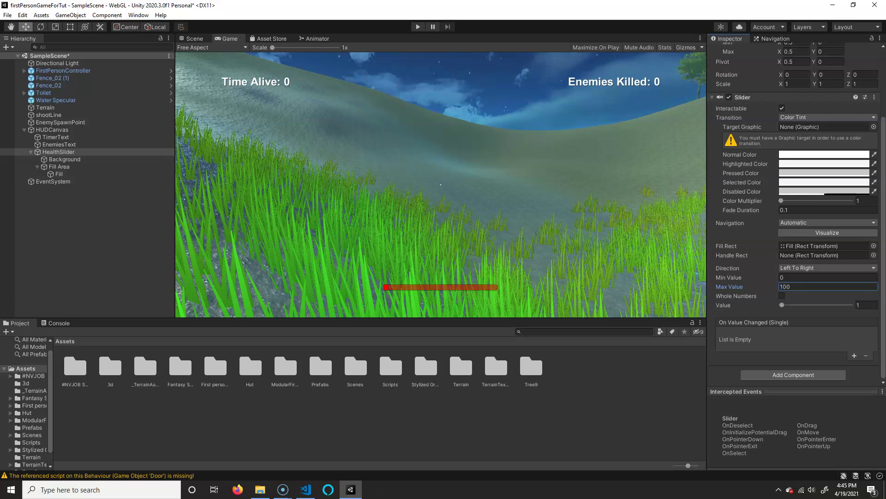
{"action": "mouse_move", "coordinate": [782, 305]}
{"action": "left_mouse_down"}
{"action": "mouse_move", "coordinate": [863, 307]}
{"action": "mouse_move", "coordinate": [771, 310]}
{"action": "mouse_move", "coordinate": [854, 307]}
{"action": "mouse_move", "coordinate": [782, 299]}
{"action": "left_mouse_up"}
{"action": "left_click", "coordinate": [814, 267]}
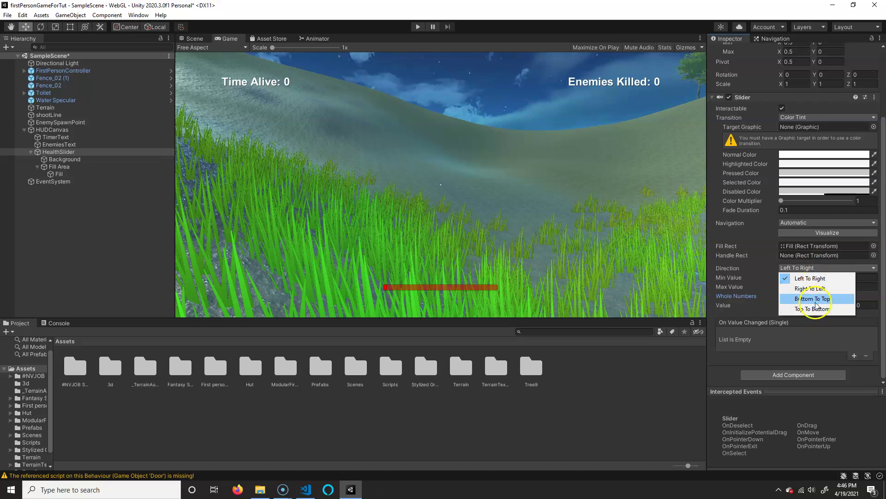
{"action": "left_click", "coordinate": [731, 253]}
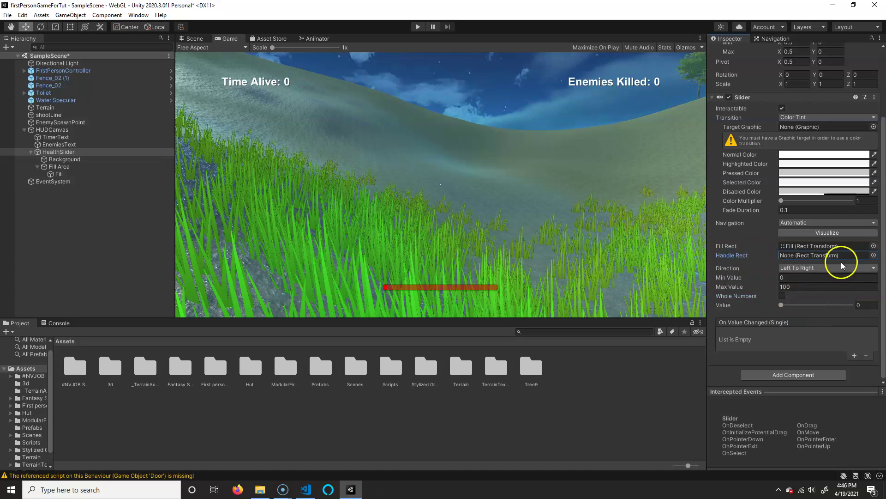
{"action": "left_click", "coordinate": [788, 307]}
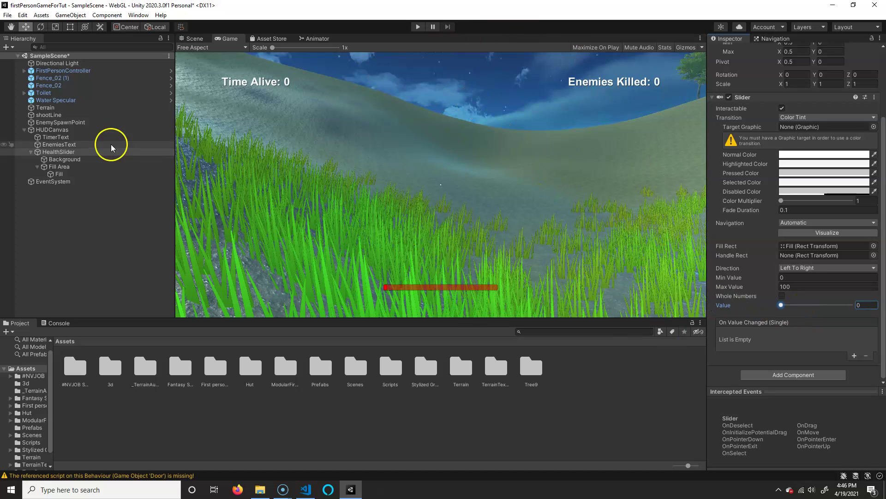
Collapse HealthSlider and add a UI Panel under HUDCanvas
{"action": "left_click", "coordinate": [32, 153]}
{"action": "left_click", "coordinate": [31, 152]}
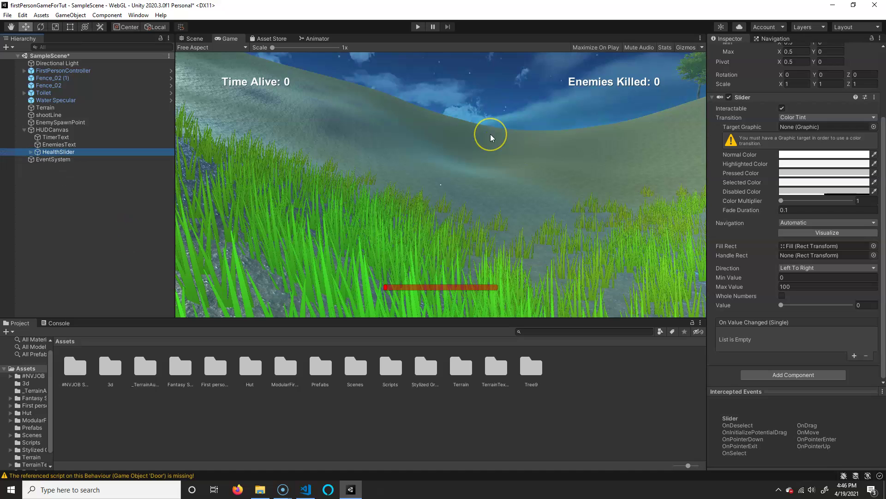
{"action": "left_click", "coordinate": [492, 189]}
{"action": "left_click", "coordinate": [576, 127]}
{"action": "left_click", "coordinate": [576, 60]}
{"action": "left_click", "coordinate": [55, 130]}
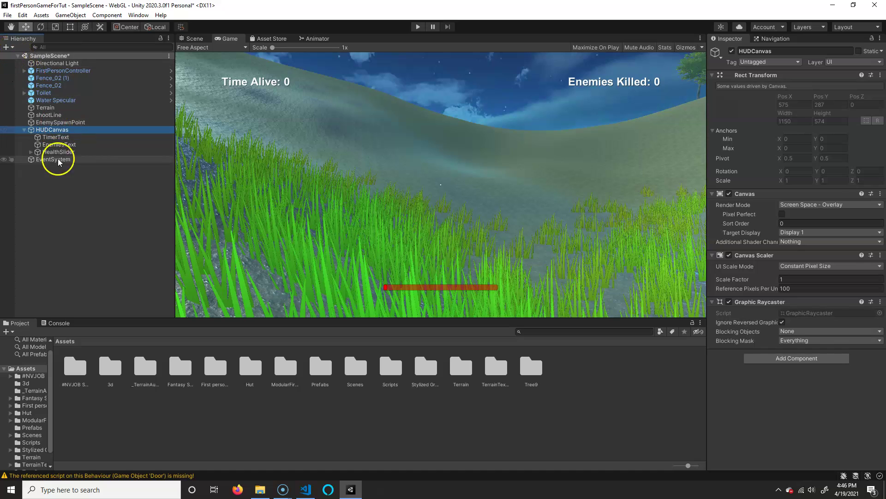
{"action": "left_click", "coordinate": [8, 47]}
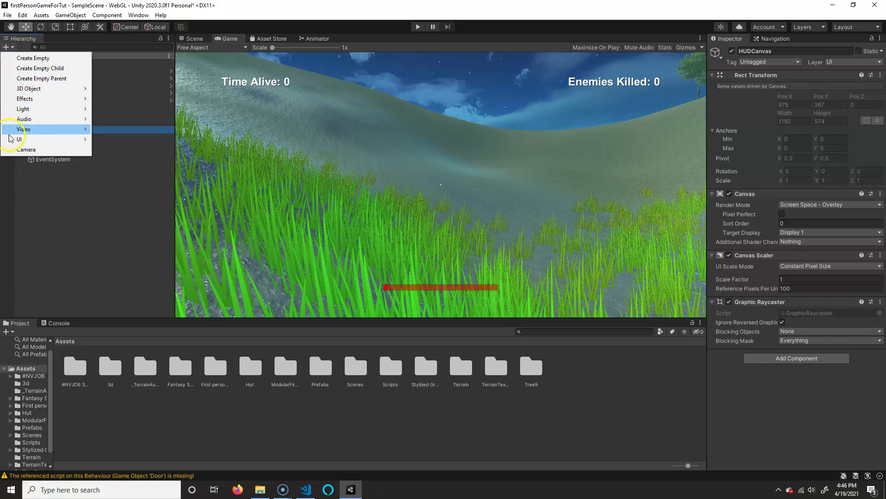
{"action": "mouse_move", "coordinate": [19, 140]}
{"action": "left_click", "coordinate": [112, 281]}
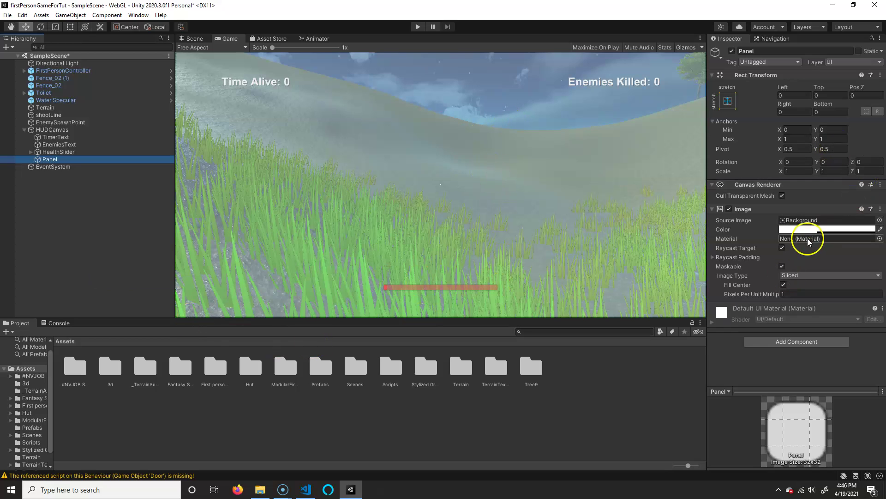
Tint the Panel red FF0000 with alpha lowered to about 65 for a faint overlay
{"action": "left_click", "coordinate": [815, 230]}
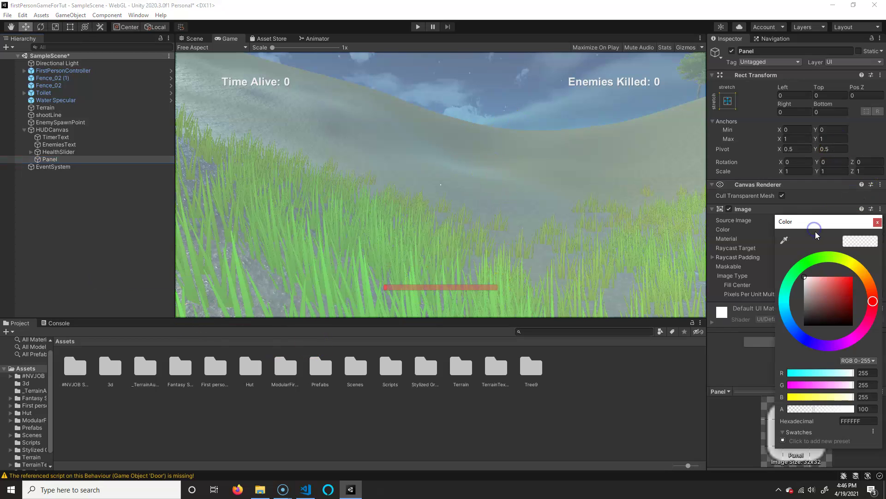
{"action": "left_click_drag", "start_coordinate": [822, 299], "coordinate": [876, 266]}
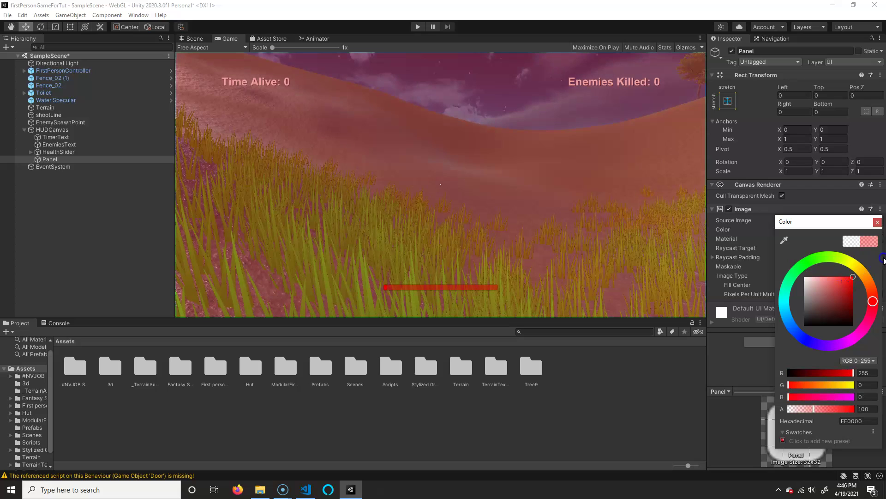
{"action": "left_click", "coordinate": [754, 151]}
{"action": "left_click", "coordinate": [780, 230]}
{"action": "left_click_drag", "start_coordinate": [812, 409], "coordinate": [804, 411]}
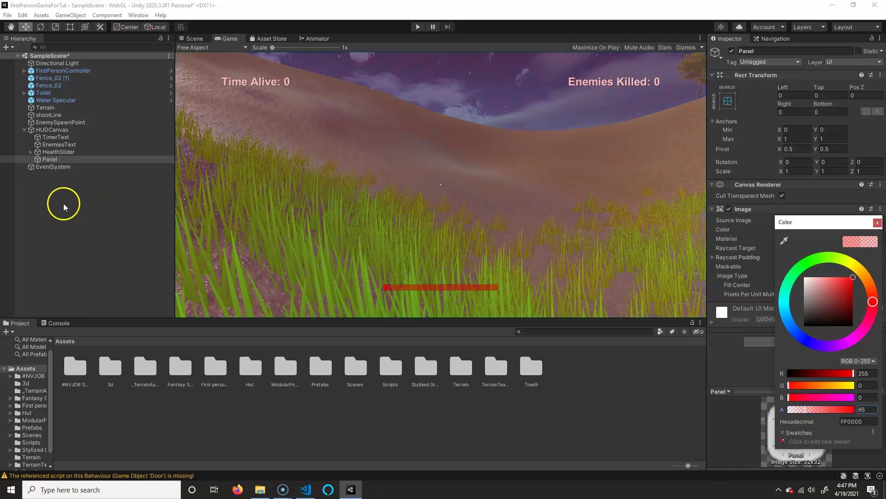
{"action": "left_click", "coordinate": [50, 217]}
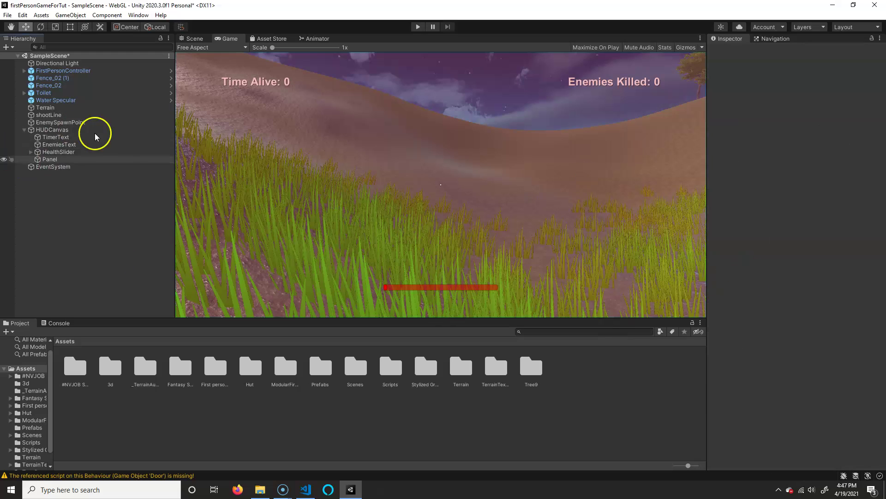
{"action": "left_click", "coordinate": [67, 158]}
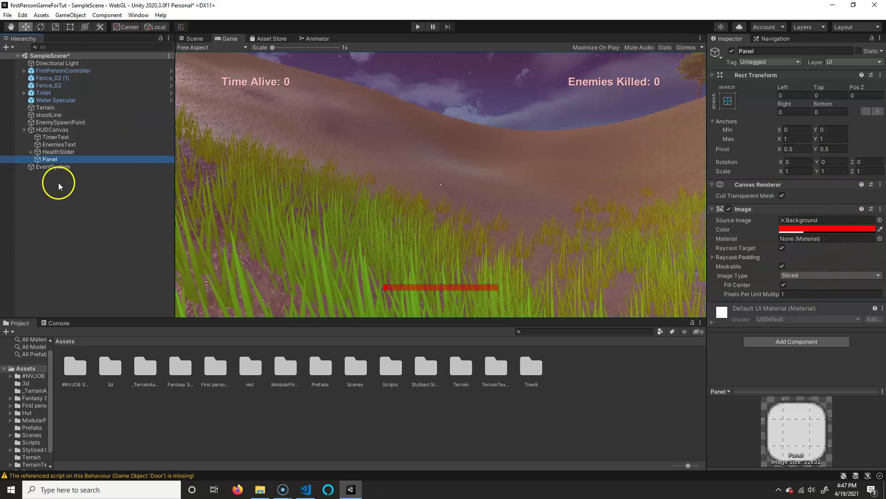
Deselect the Panel by clicking empty space in the Hierarchy
{"action": "left_click", "coordinate": [105, 257]}
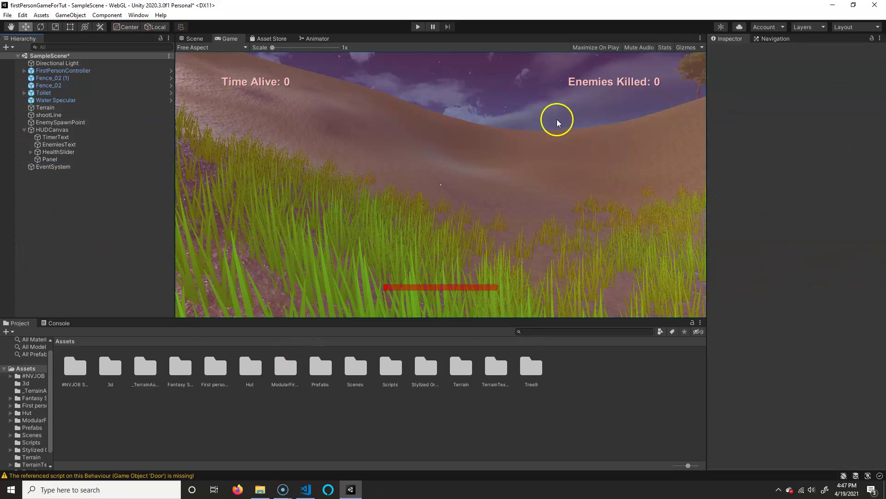